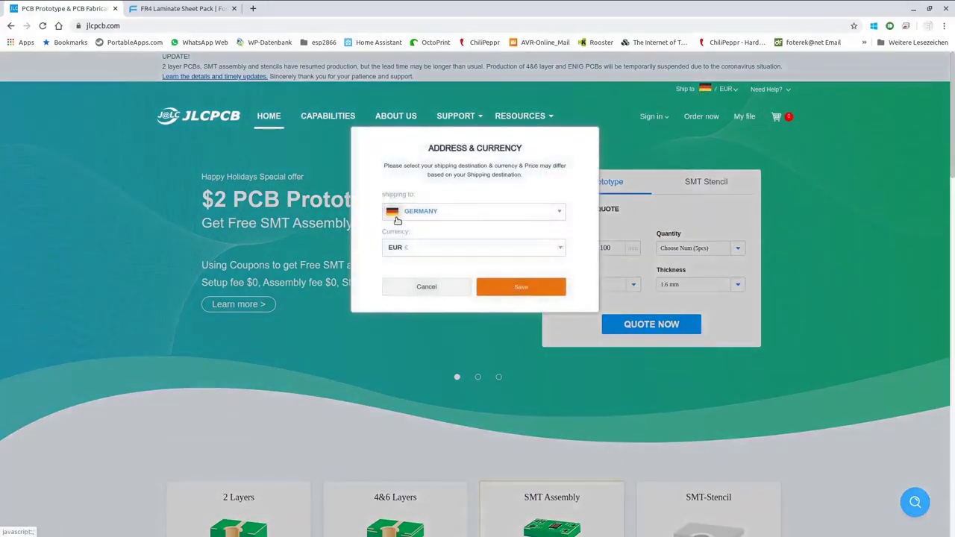
Save Germany as the shipping destination with EUR as the currency
left_click(501, 214)
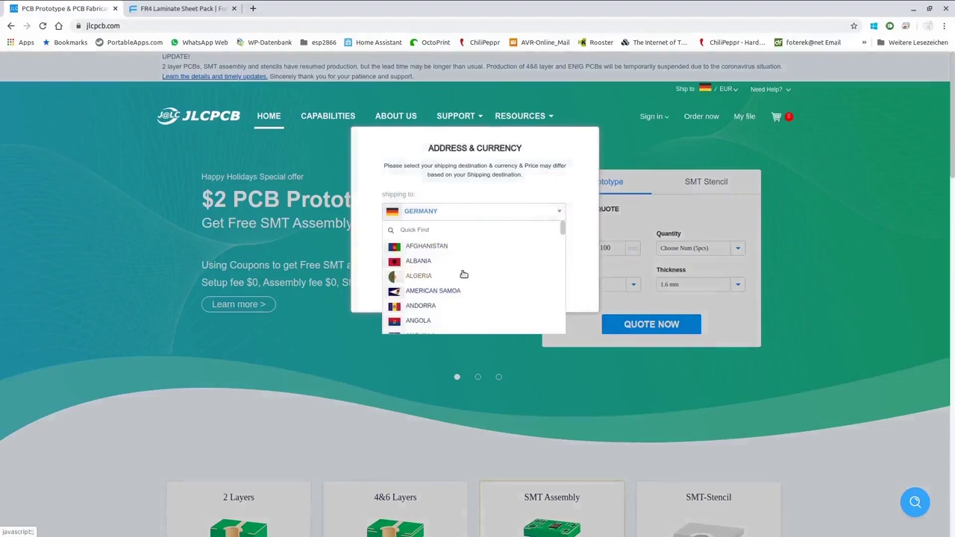
scroll(523, 262, "down", 1)
left_click(477, 215)
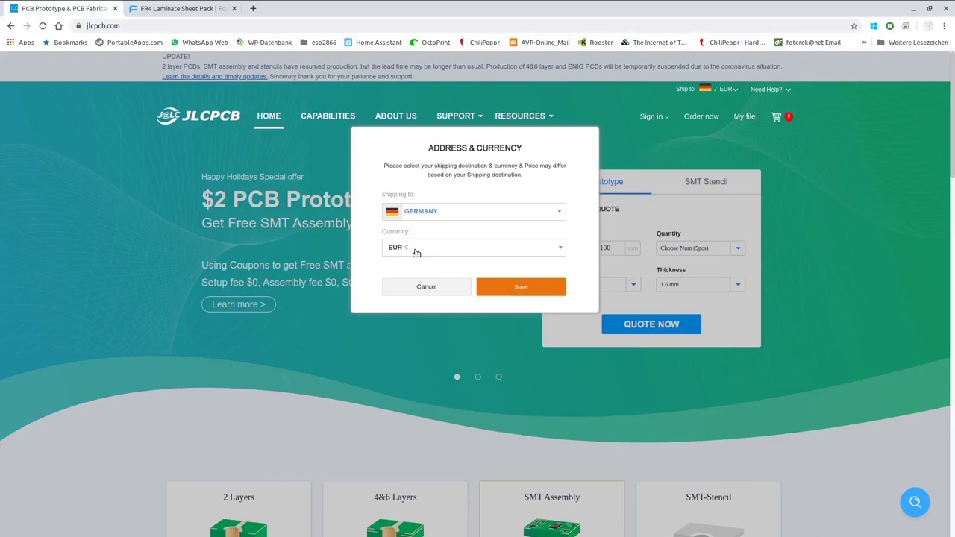
left_click(512, 291)
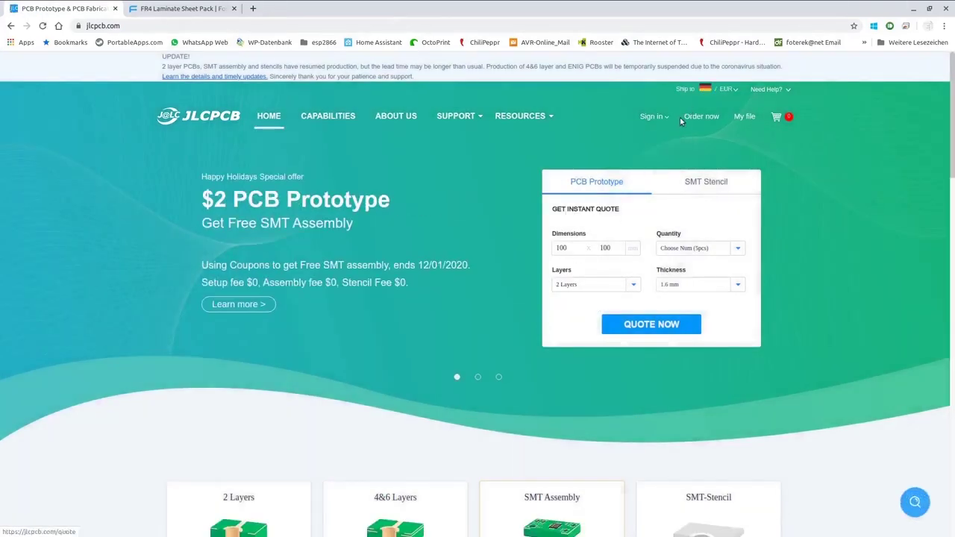
Open the account registration page, complete the reCAPTCHA check and continue with a Google account
mouse_move(660, 117)
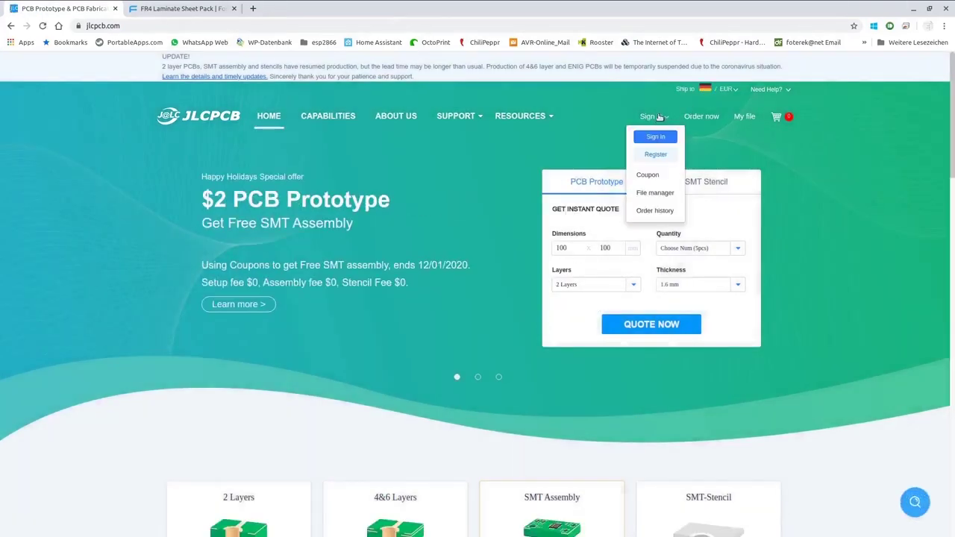
left_click(655, 154)
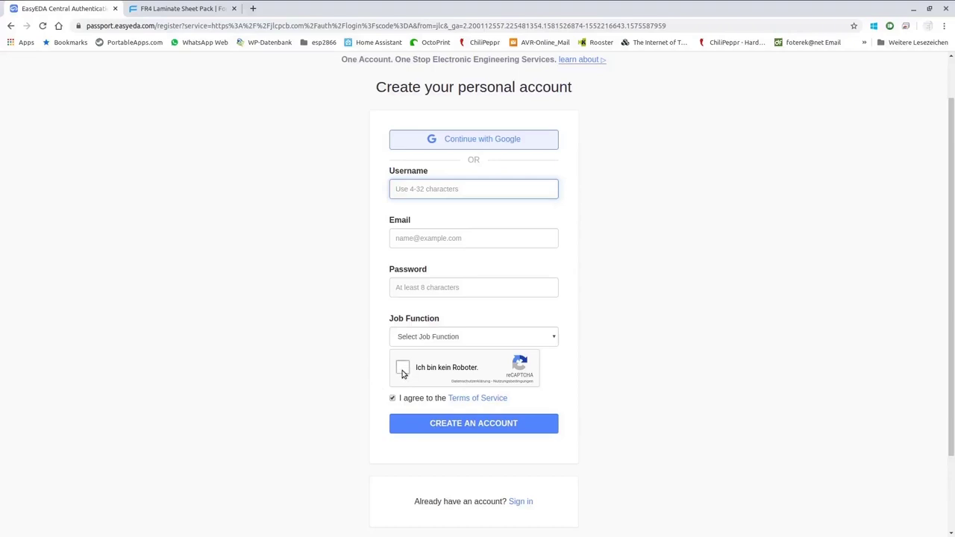
left_click(402, 369)
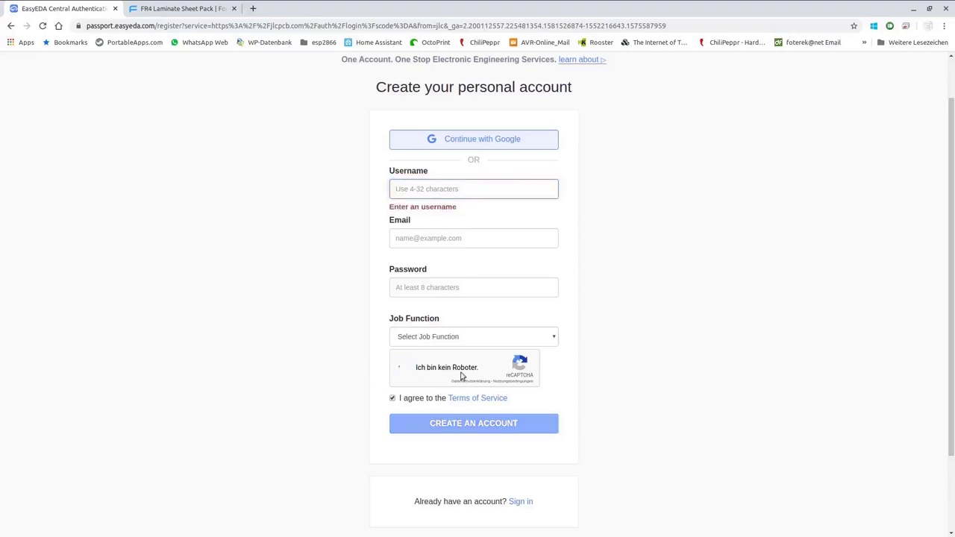
left_click(392, 398)
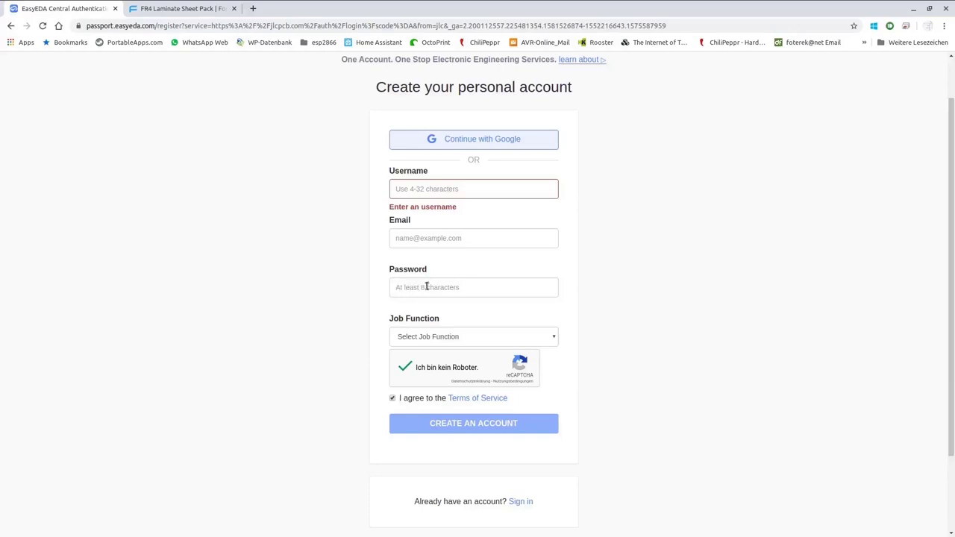
left_click(472, 140)
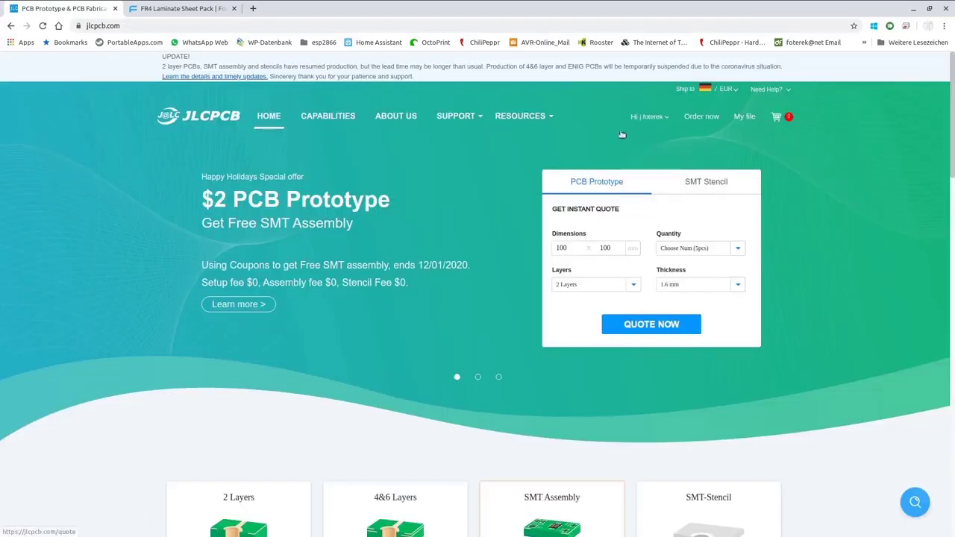
Examine the quantity and layer options offered in the instant quote form for a PCB prototype
mouse_move(646, 117)
left_click(738, 249)
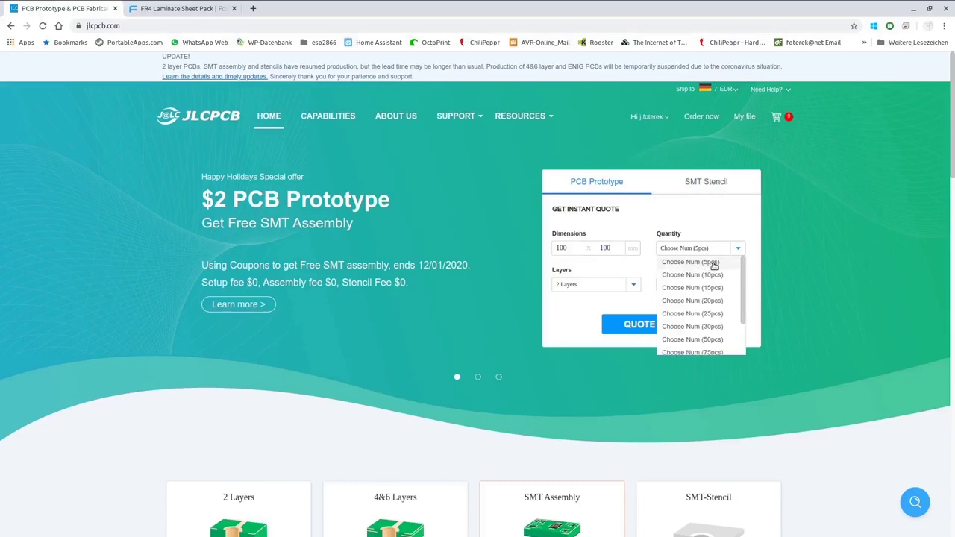
left_click(679, 248)
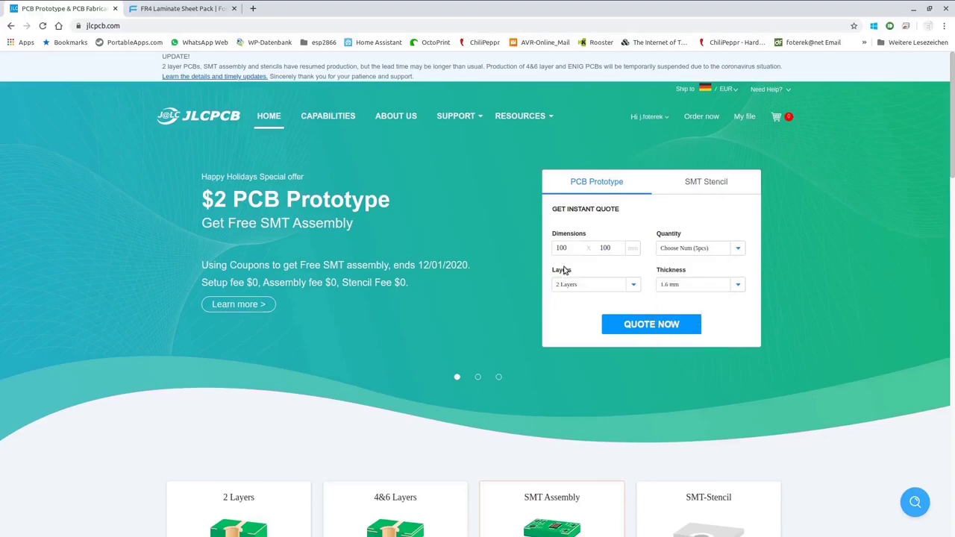
left_click(575, 287)
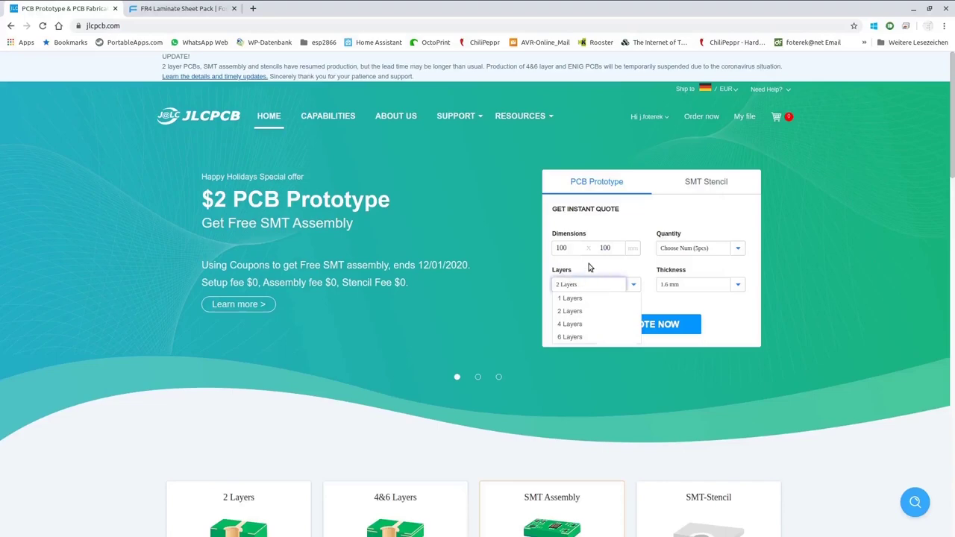
left_click(590, 268)
left_click(580, 291)
left_click(579, 269)
left_click(573, 286)
left_click(579, 270)
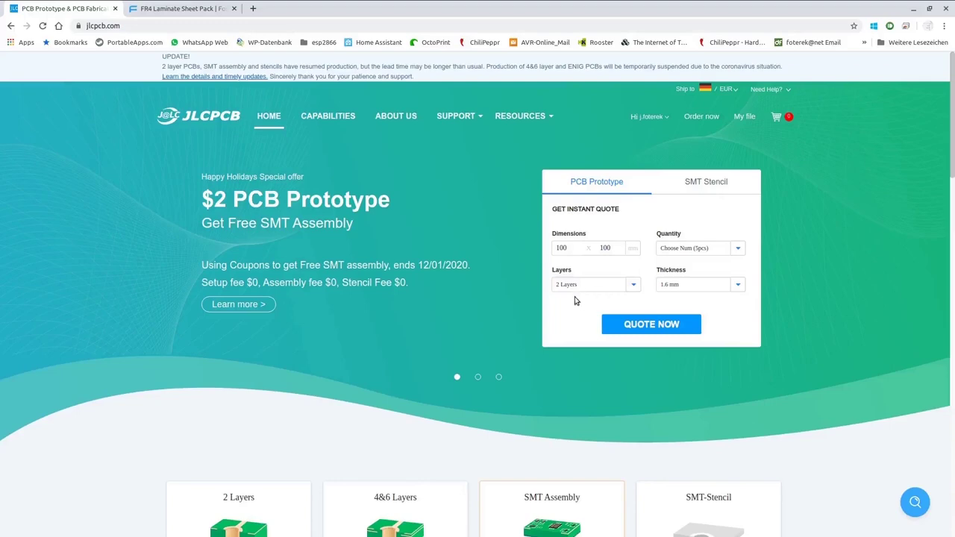
left_click(572, 288)
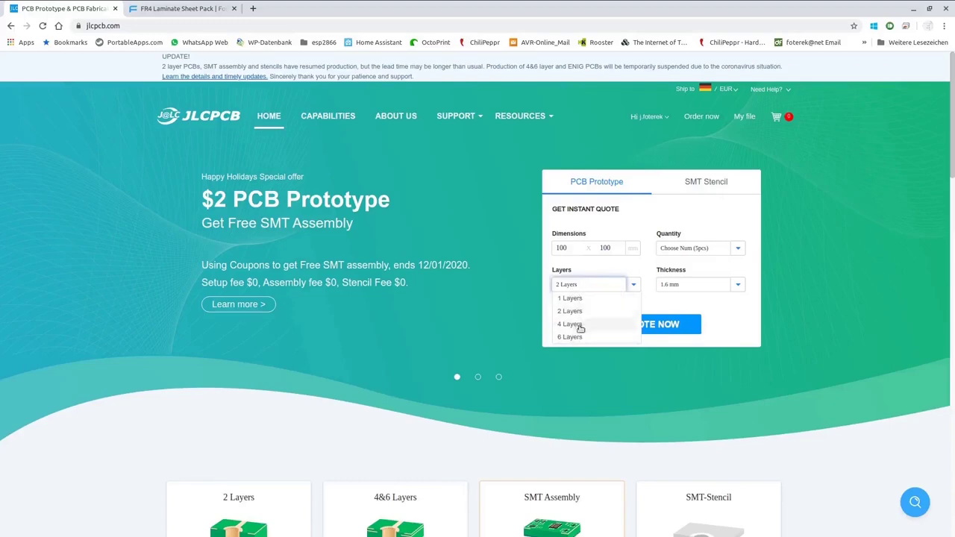
Open the capabilities page and review the manufacturing limits from layer count down to trace-to-outline clearance
left_click(340, 117)
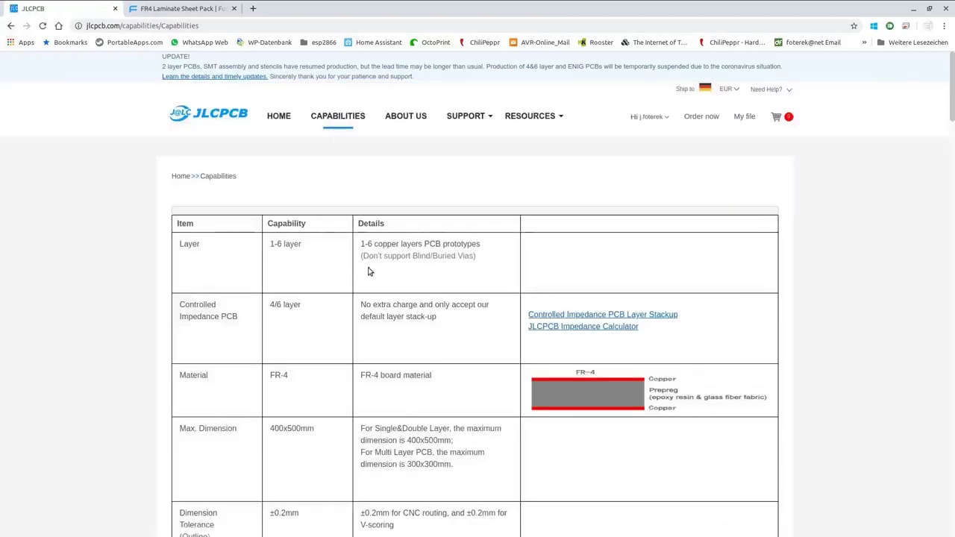
scroll(358, 283, "down", 1)
scroll(354, 291, "down", 4)
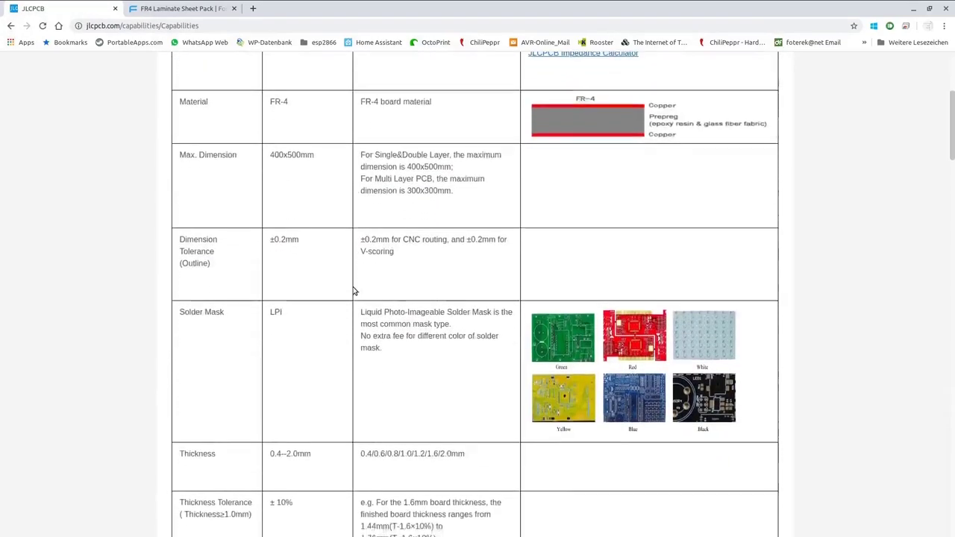
scroll(354, 290, "down", 5)
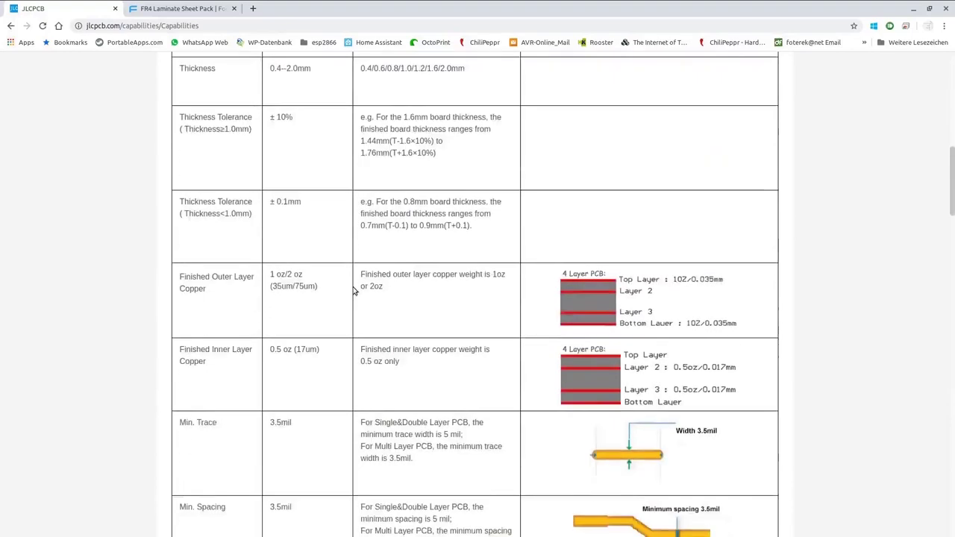
scroll(354, 291, "down", 5)
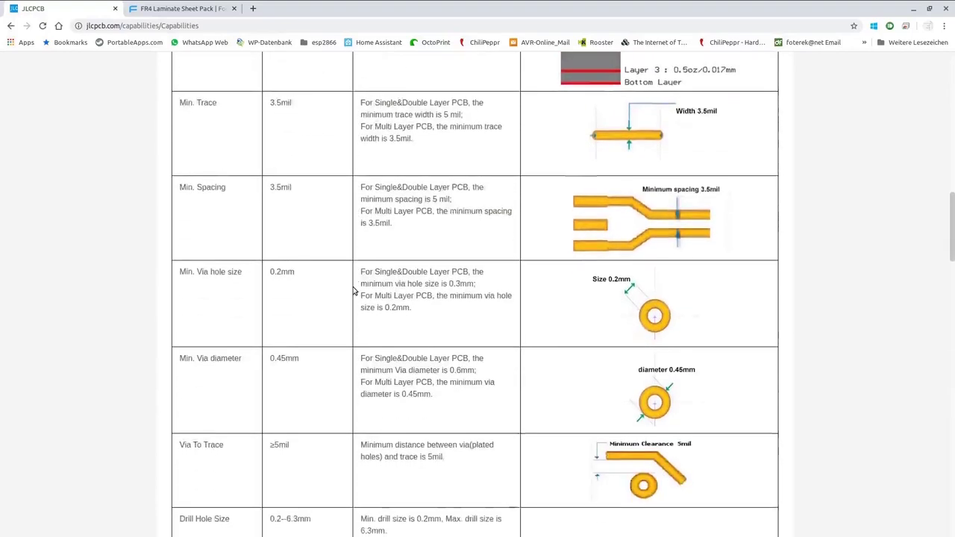
scroll(354, 291, "down", 4)
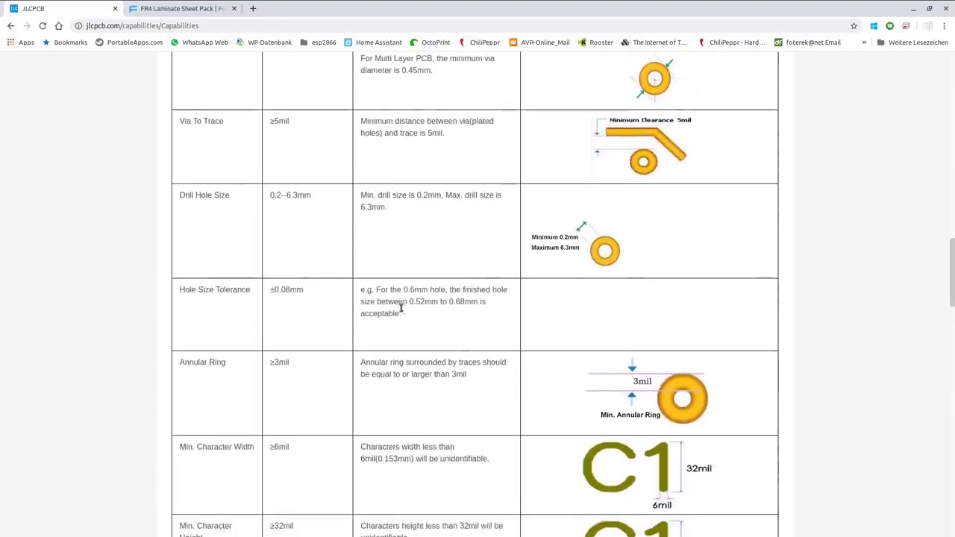
scroll(407, 300, "down", 3)
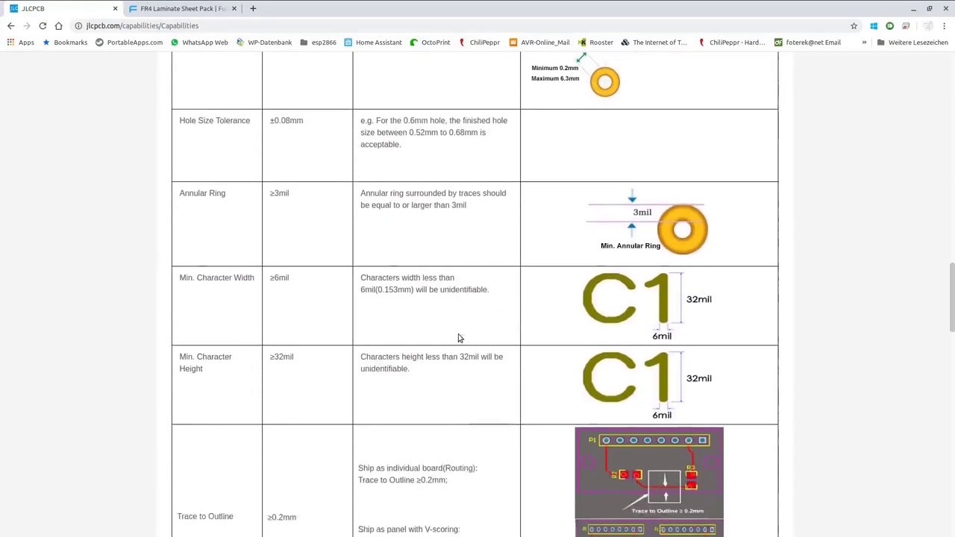
scroll(439, 338, "down", 3)
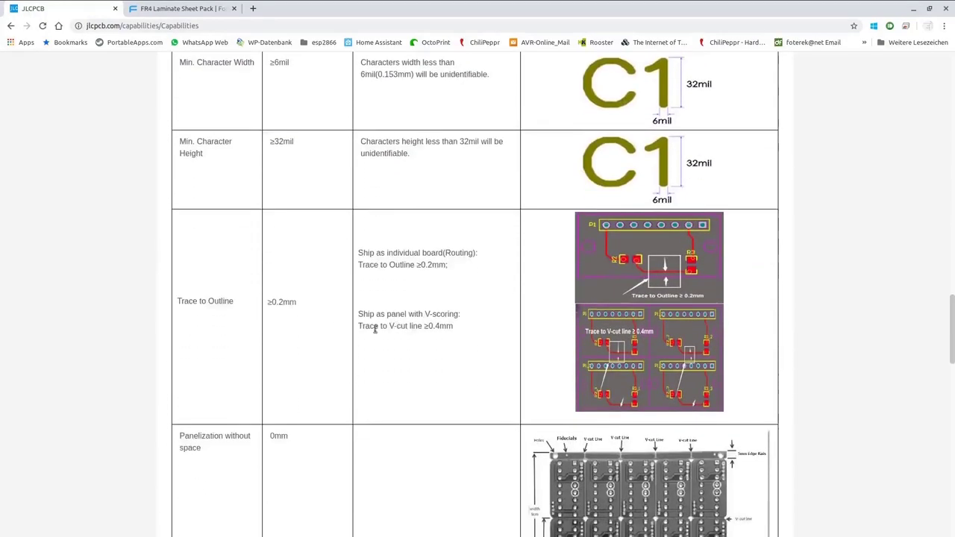
Recheck the copper, trace, spacing and drill hole limits in the capabilities table, and return to the home page
scroll(354, 319, "up", 3)
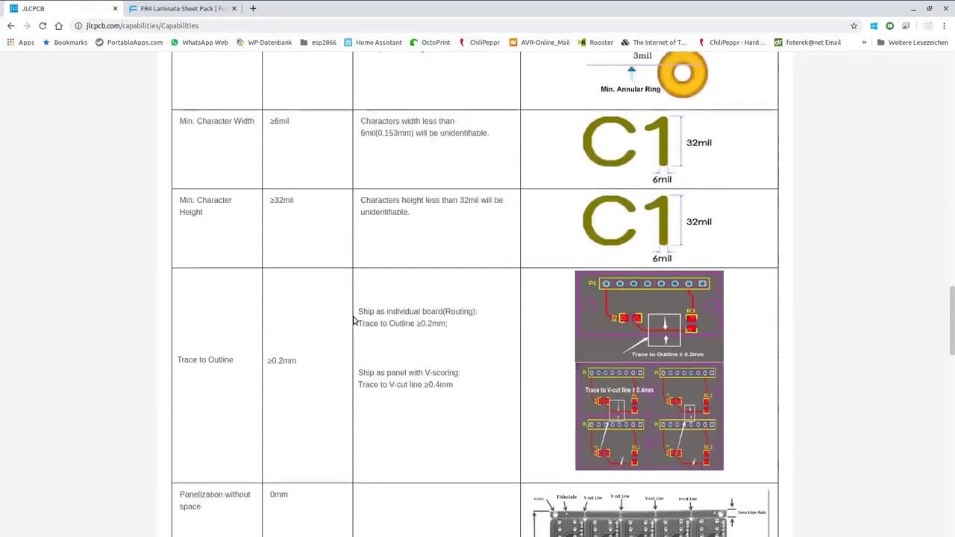
scroll(354, 320, "up", 5)
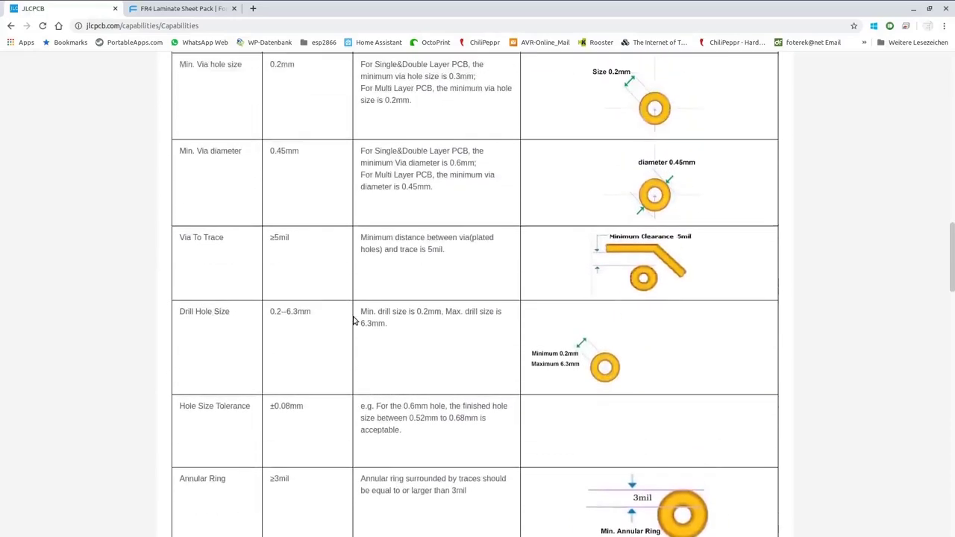
scroll(354, 320, "up", 4)
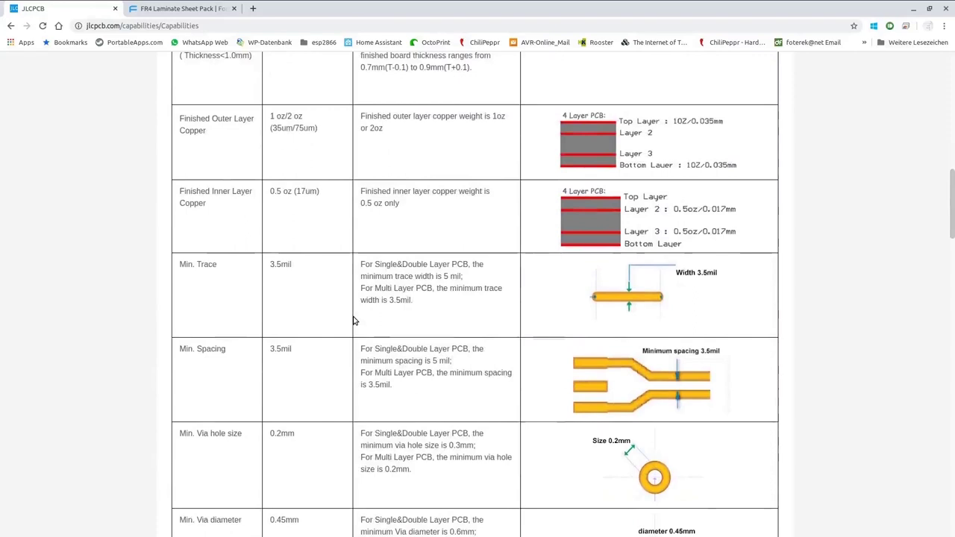
scroll(323, 281, "down", 5)
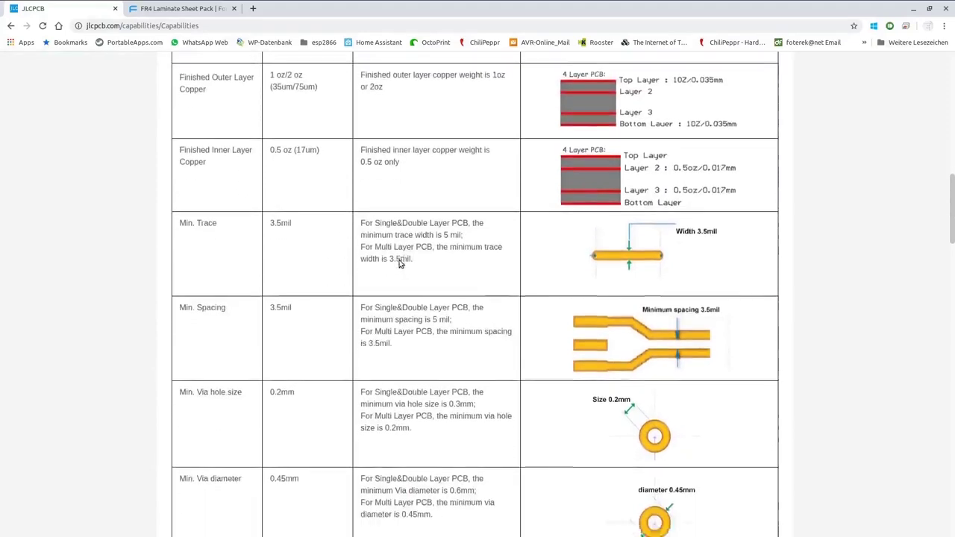
scroll(380, 316, "down", 2)
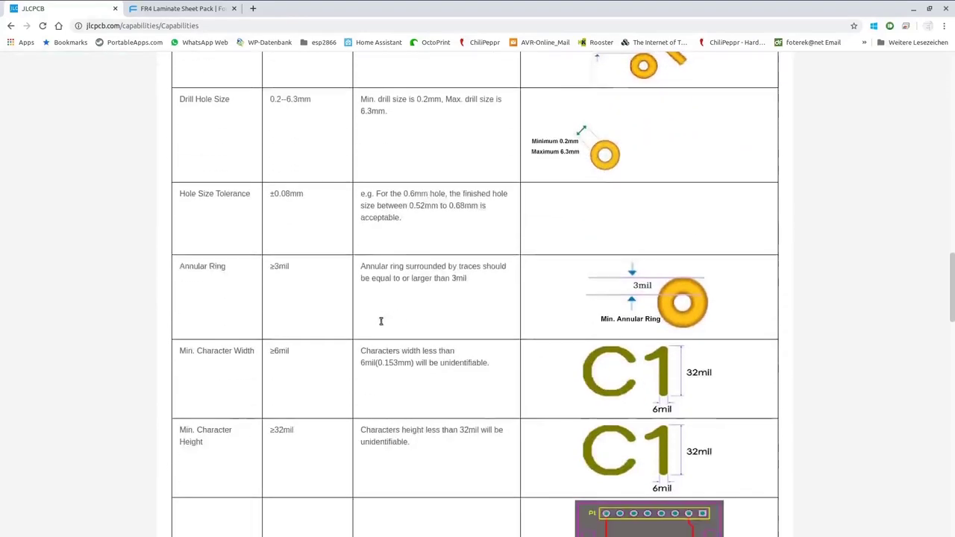
key("alt+Left")
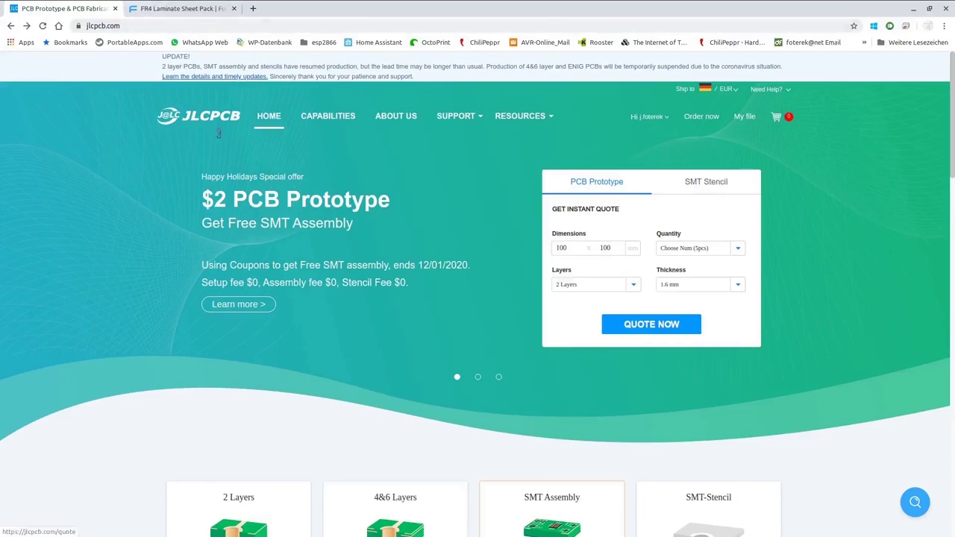
Switch to the Pcbnew window and check the width and height dimensions of the LED board outline
mouse_move(117, 7)
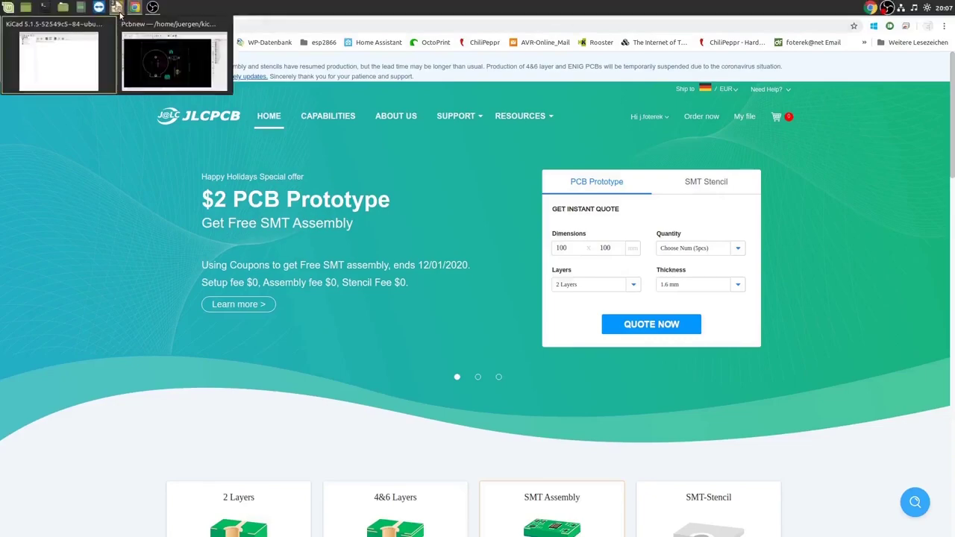
mouse_move(128, 48)
left_click(129, 48)
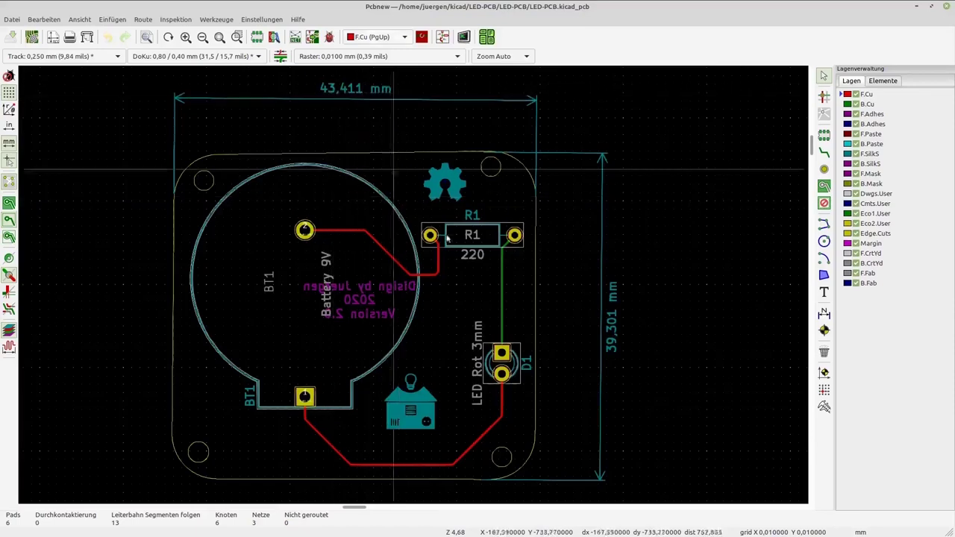
scroll(405, 280, "down", 1)
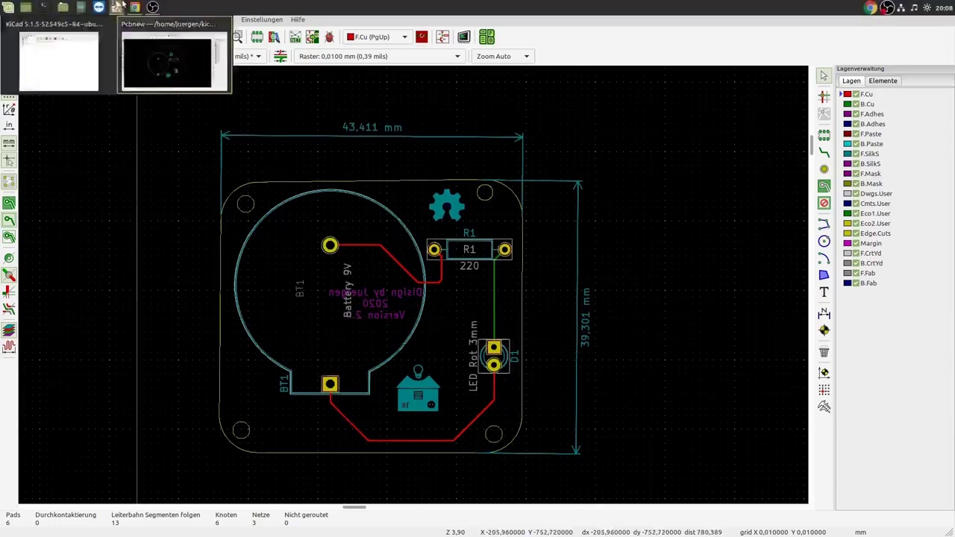
Switch back to the JLCPCB page in the browser and set the quote dimensions to 44 x 40 mm
left_click(135, 7)
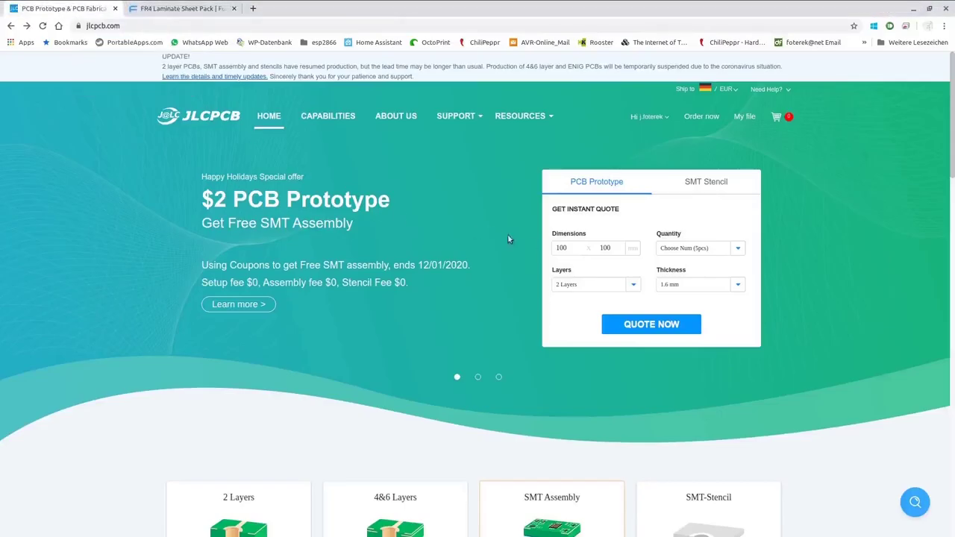
type("44")
double_click(616, 248)
type("40")
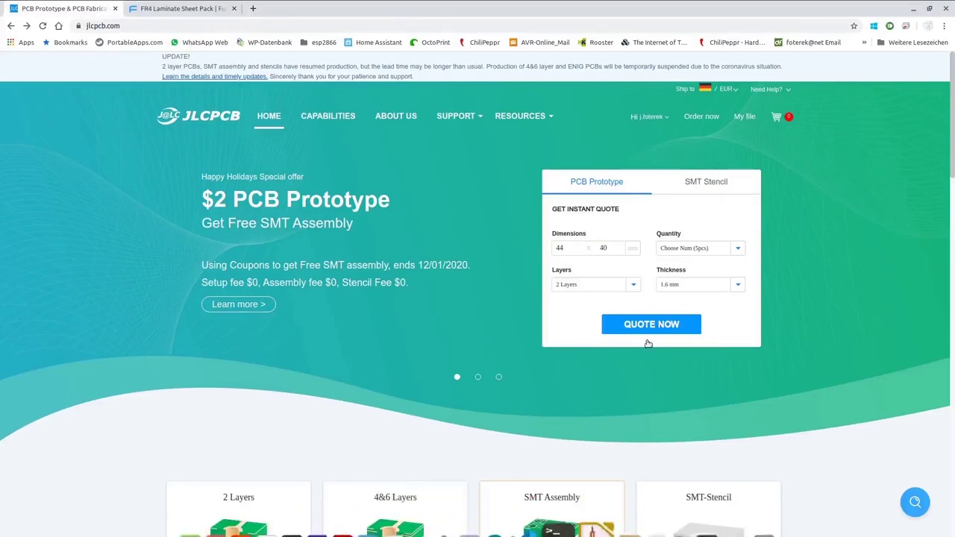
Review the quantity and layer choices again, keeping 5 pcs and 2 Layers for the quote
left_click(697, 249)
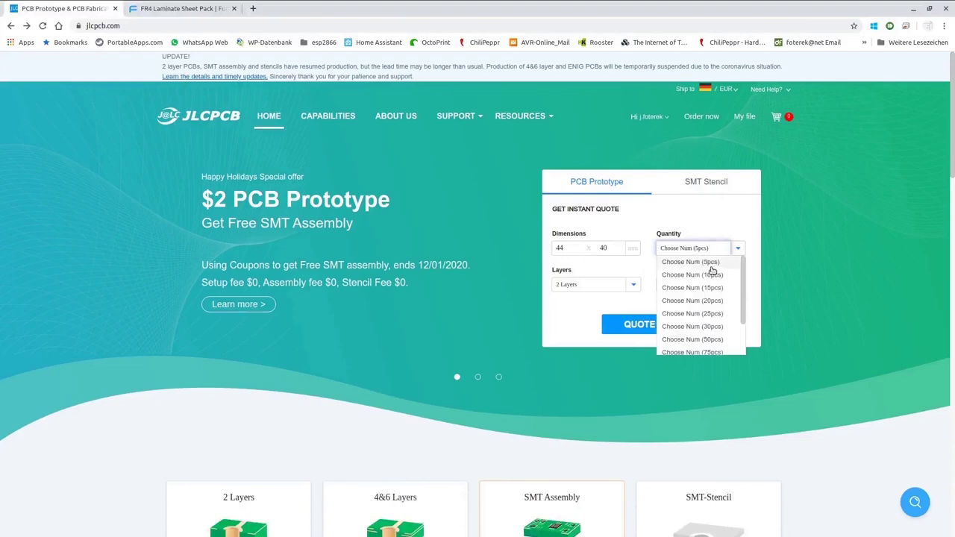
left_click(566, 293)
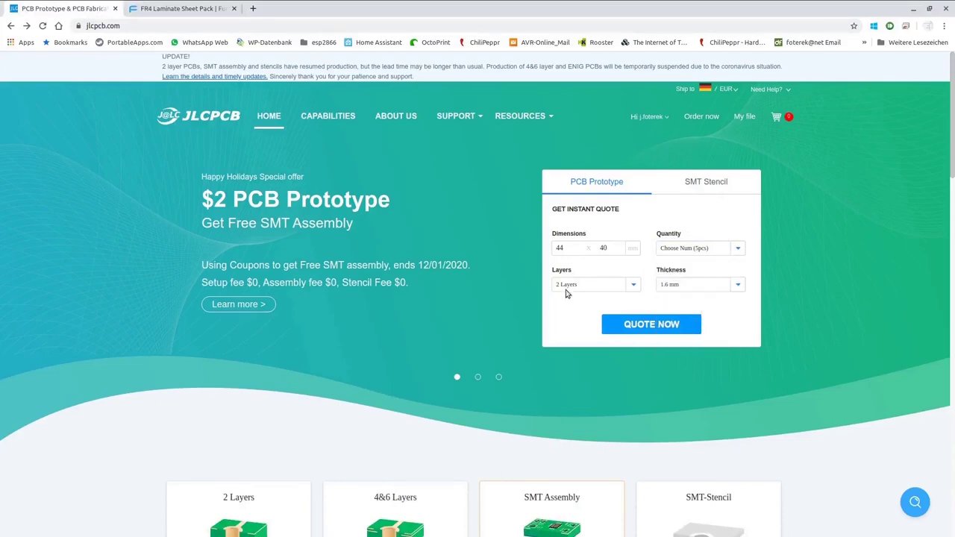
left_click(568, 286)
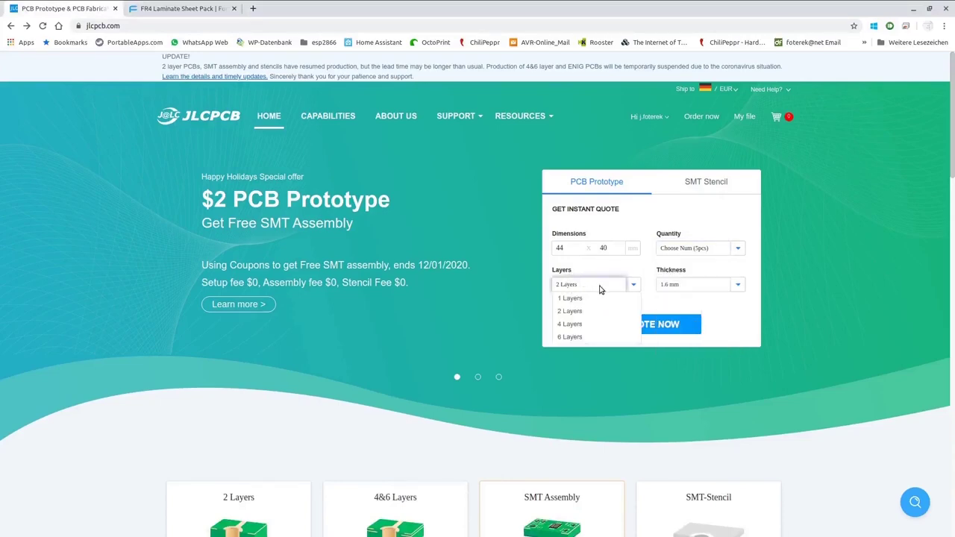
left_click(682, 300)
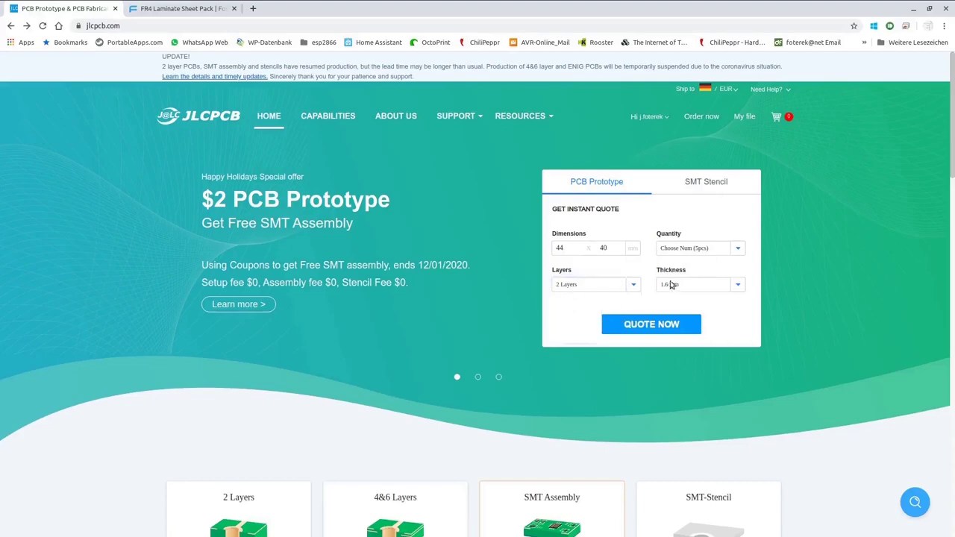
Check the board thickness choices, keep 1.6 mm, and request the instant quote
left_click(693, 288)
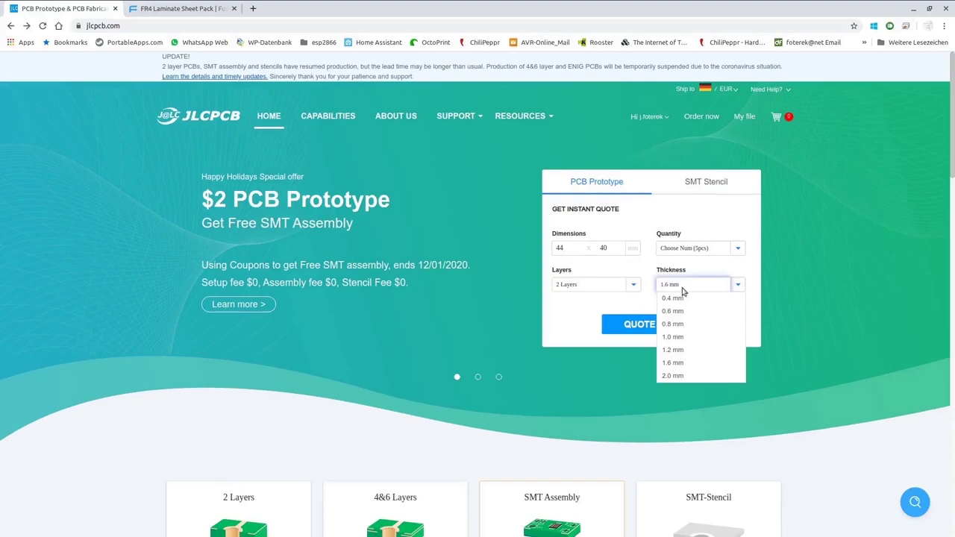
left_click(654, 304)
left_click(673, 288)
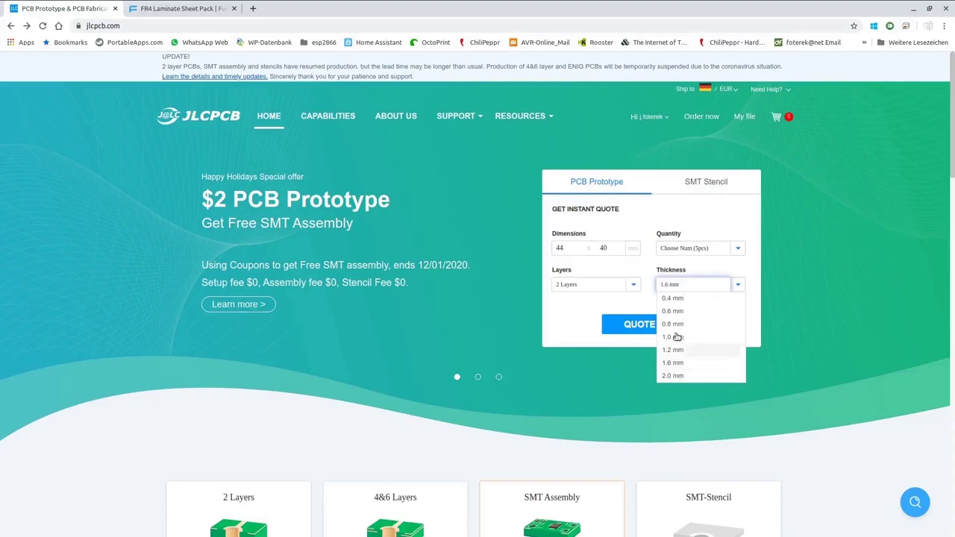
left_click(657, 288)
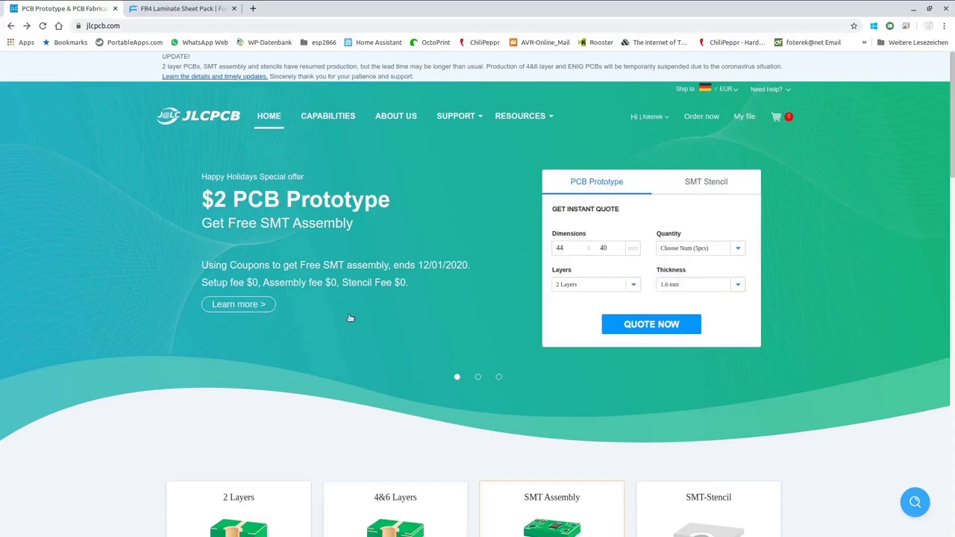
left_click(635, 326)
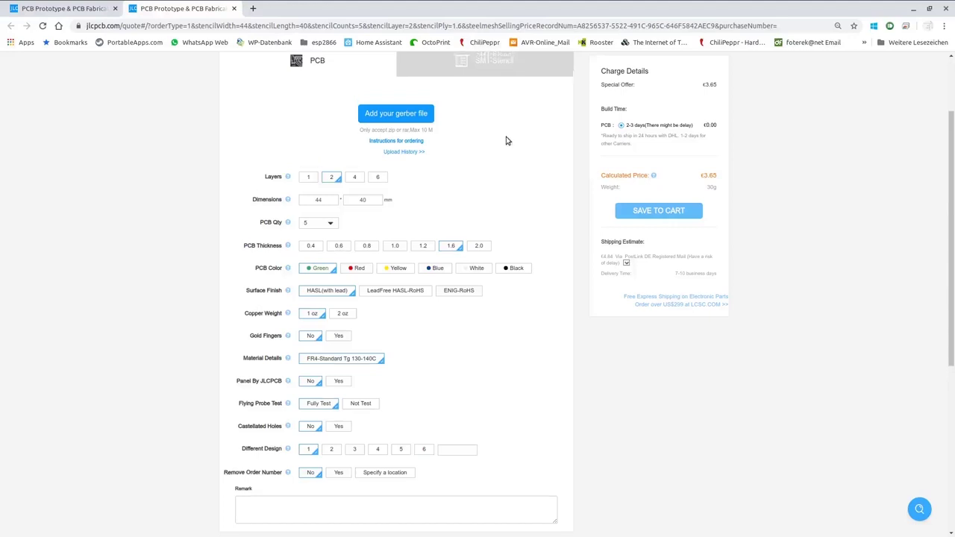
Upload the LED board's zipped Gerber archive from the kicad/gerber folder in the home directory to the quote
scroll(499, 143, "up", 1)
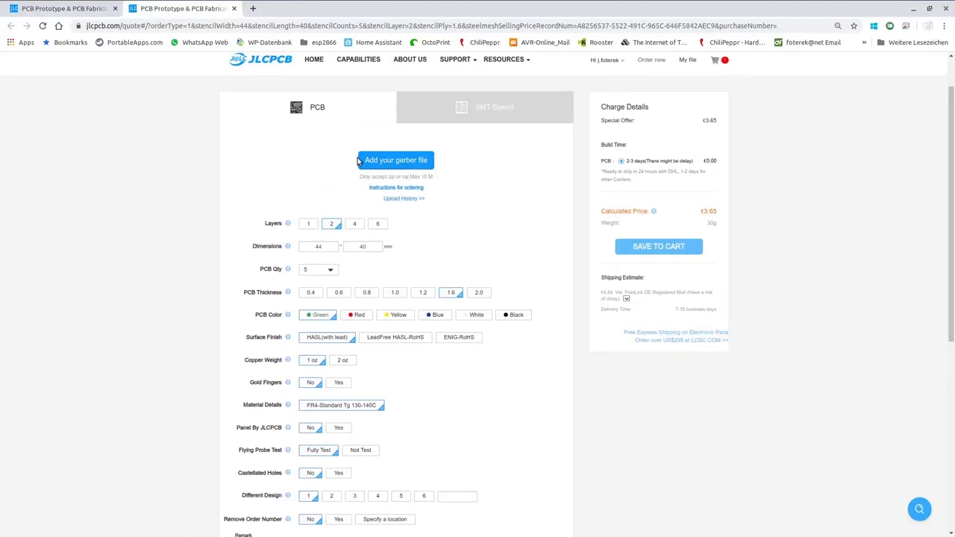
left_click(397, 163)
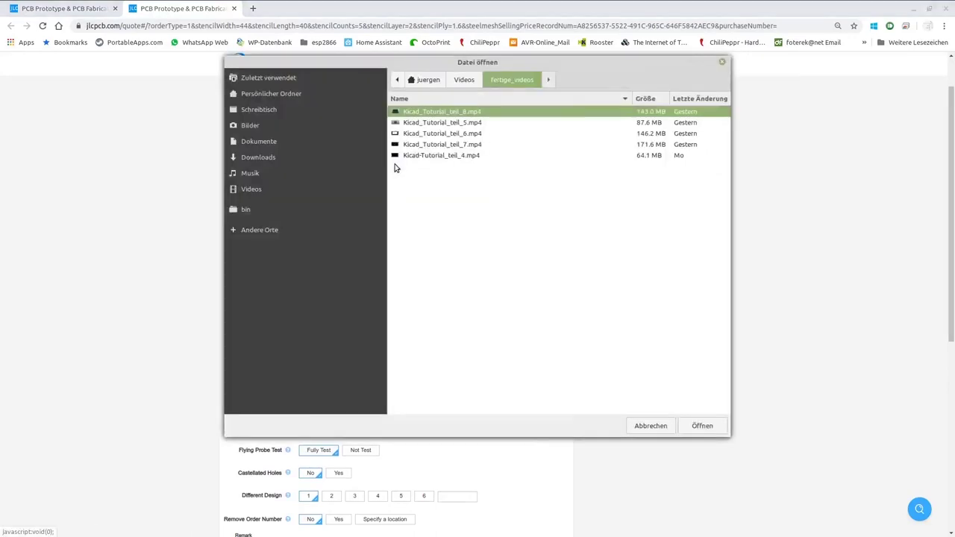
left_click(430, 81)
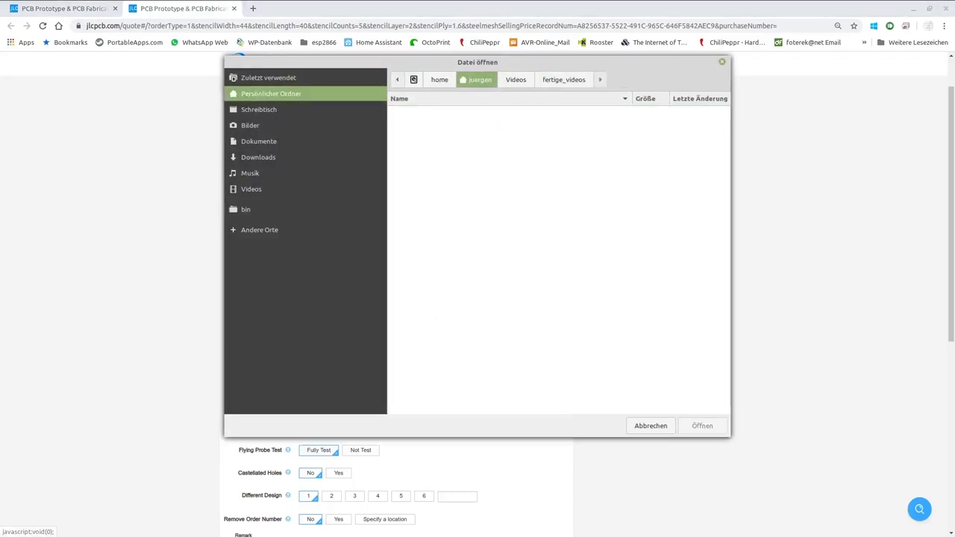
left_click(441, 82)
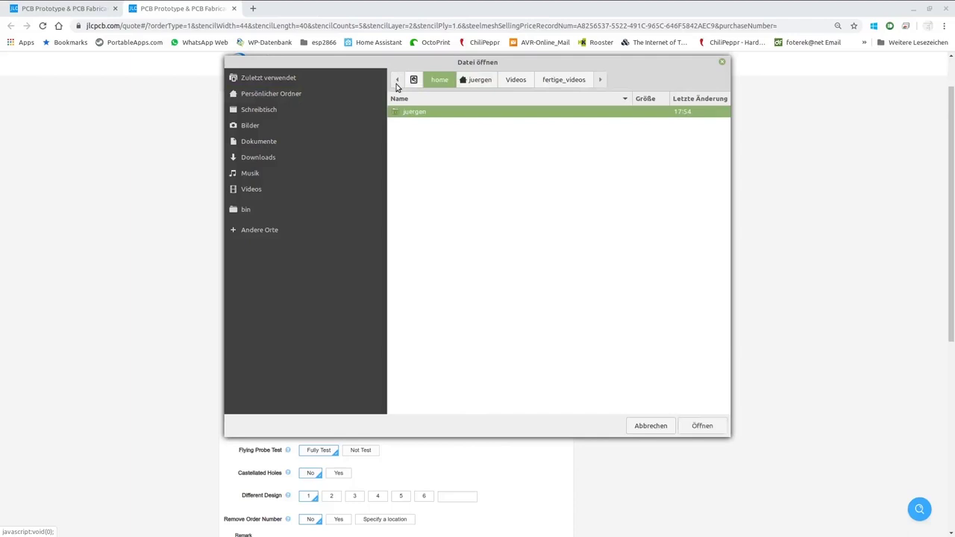
key("Return")
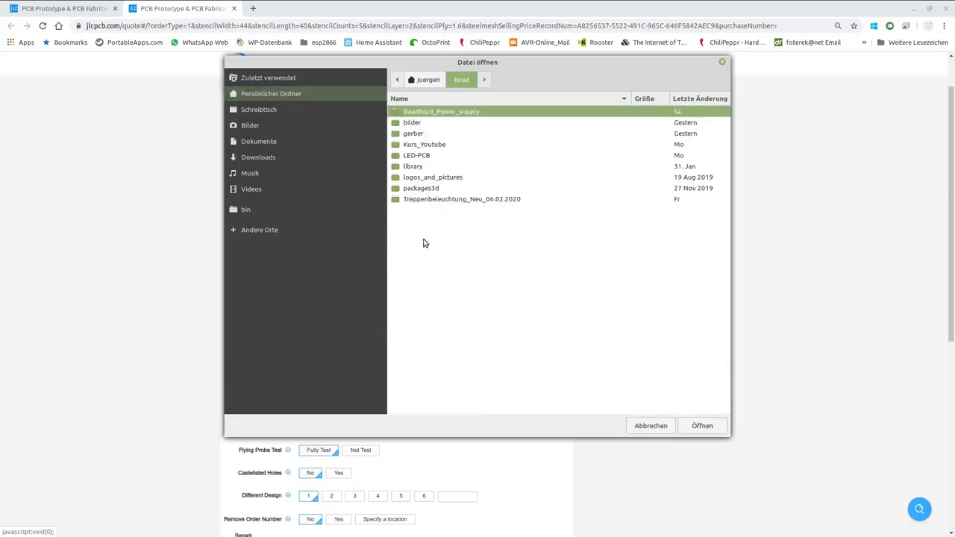
left_click(419, 135)
double_click(419, 136)
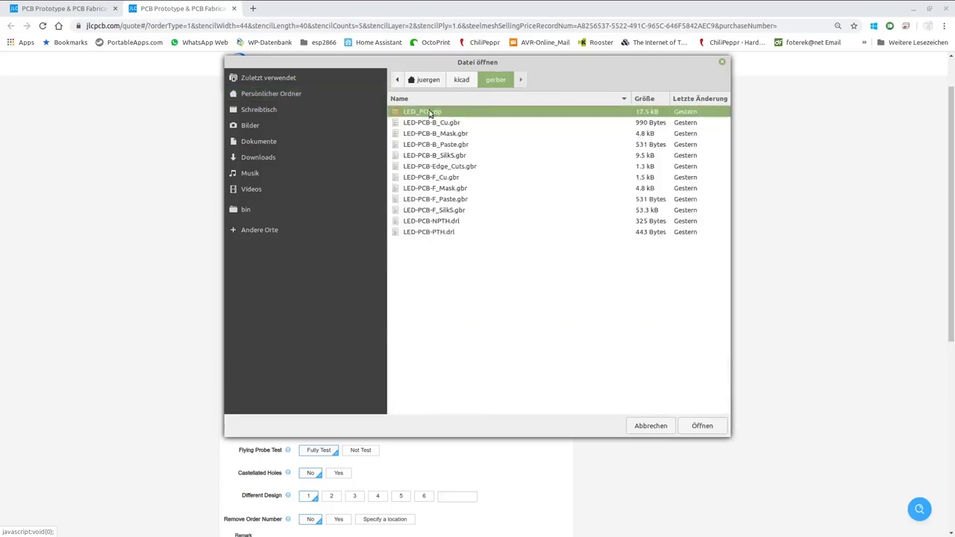
double_click(418, 112)
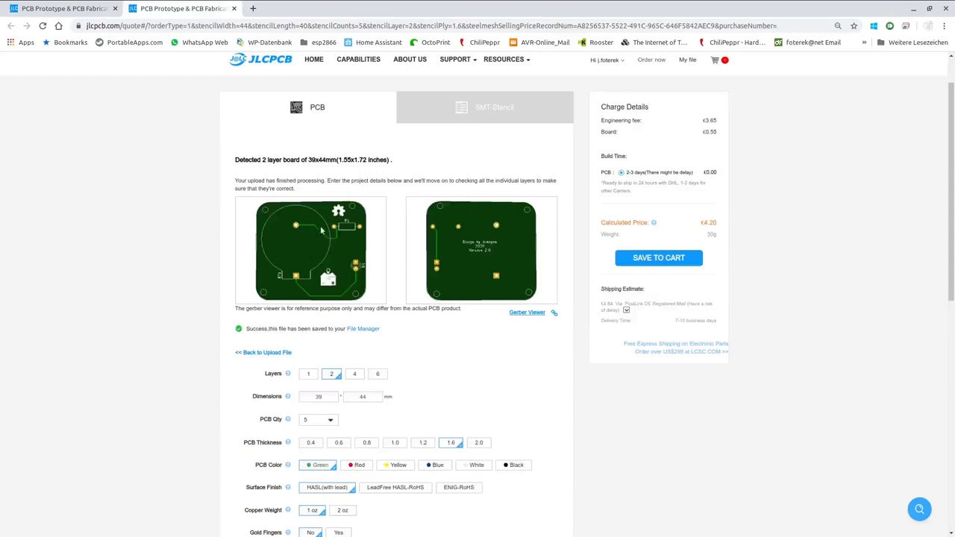
Review the front and back previews of the uploaded board and the PCB options from layers to surface finish
scroll(418, 242, "down", 1)
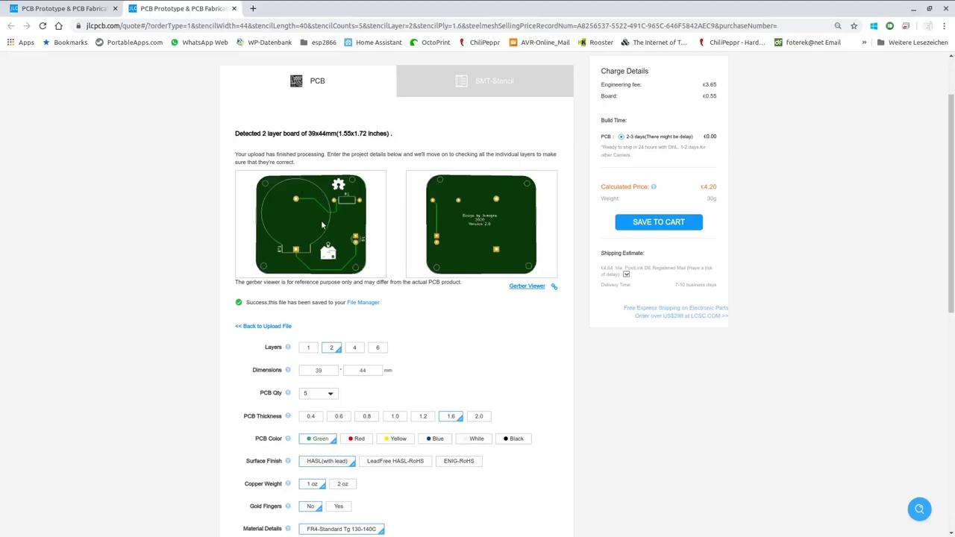
scroll(319, 368, "down", 3)
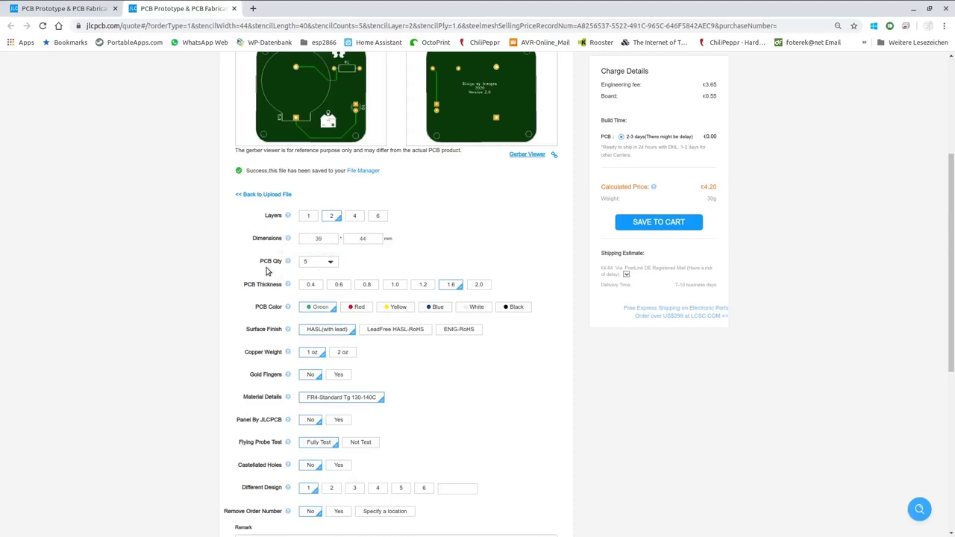
scroll(267, 270, "down", 1)
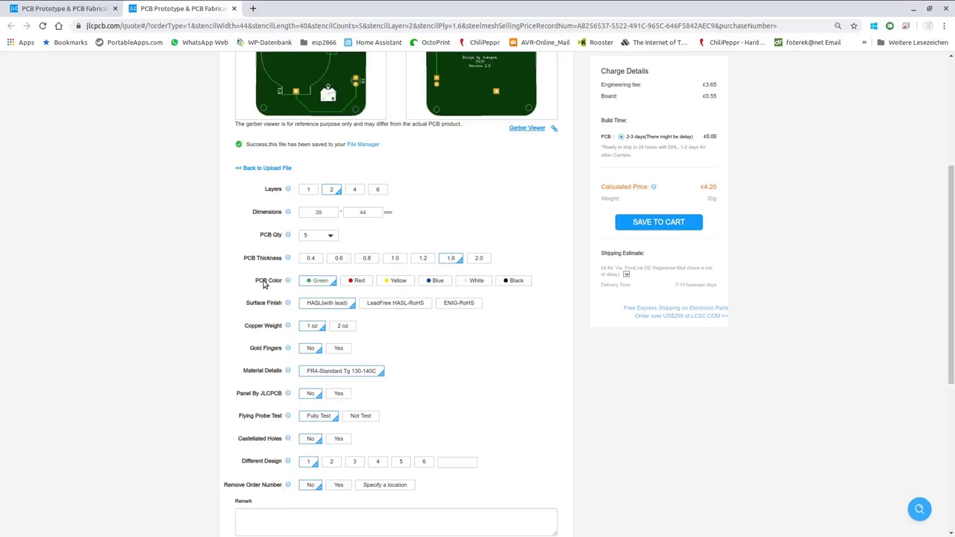
scroll(263, 284, "down", 1)
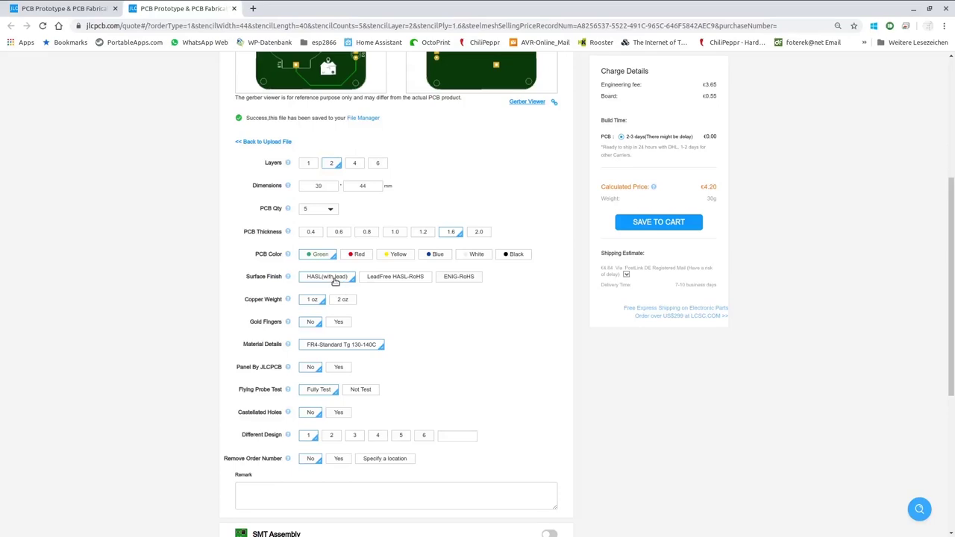
Switch to the Pcbnew window, open the LED board in the 3D viewer, and turn it to show its back side
mouse_move(189, 5)
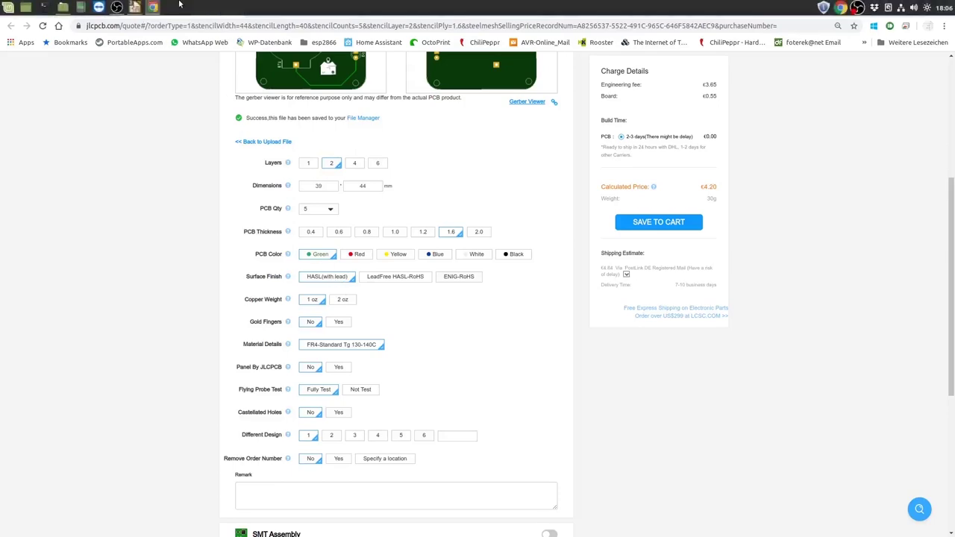
mouse_move(135, 6)
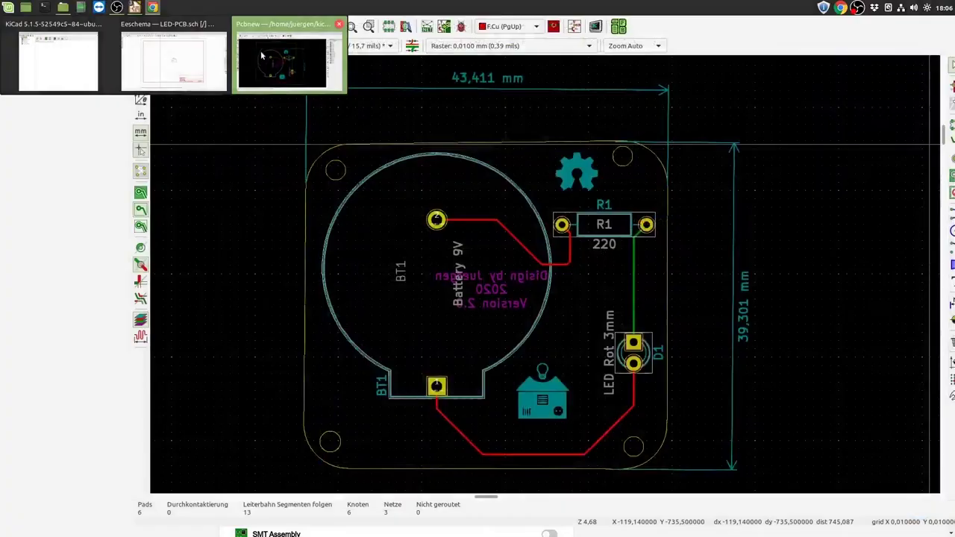
left_click(259, 48)
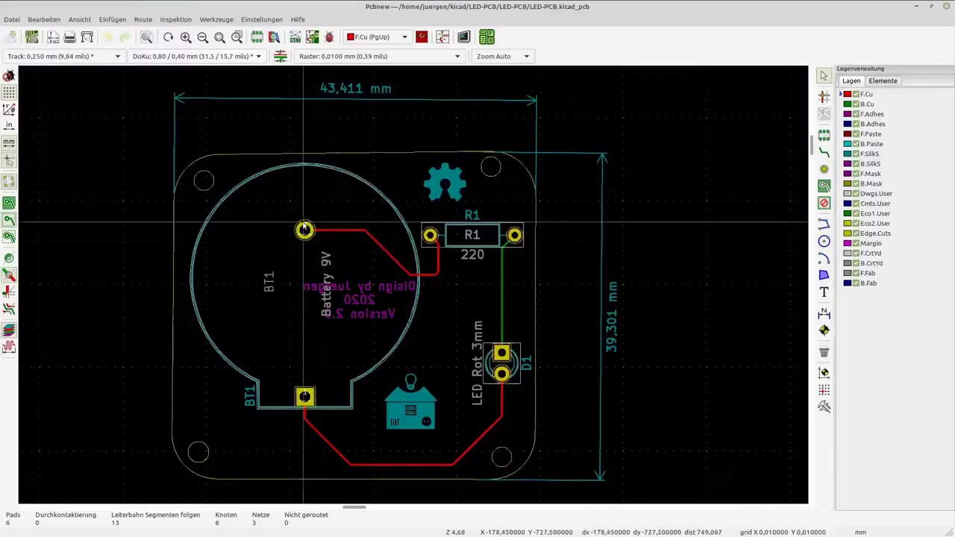
left_click(79, 20)
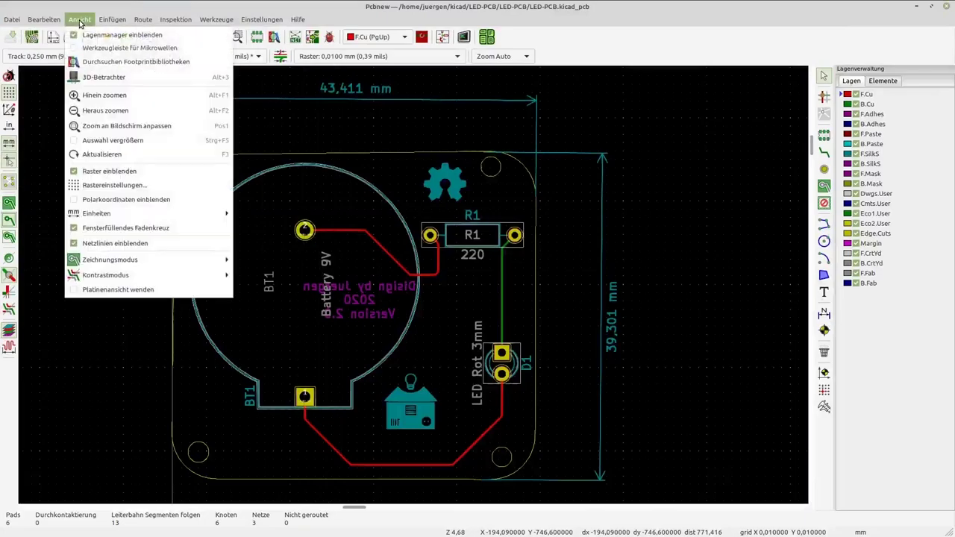
left_click(104, 78)
left_click_drag(367, 235, 390, 362)
left_click_drag(455, 315, 485, 298)
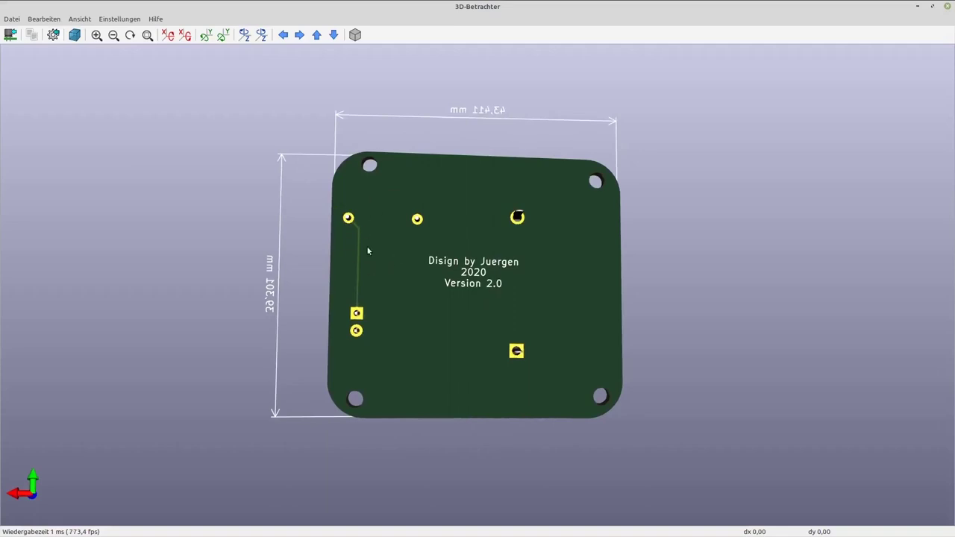
Examine the solder pads, trace and bare board surface on the back of the 3D model, and close the 3D viewer
scroll(367, 251, "up", 3)
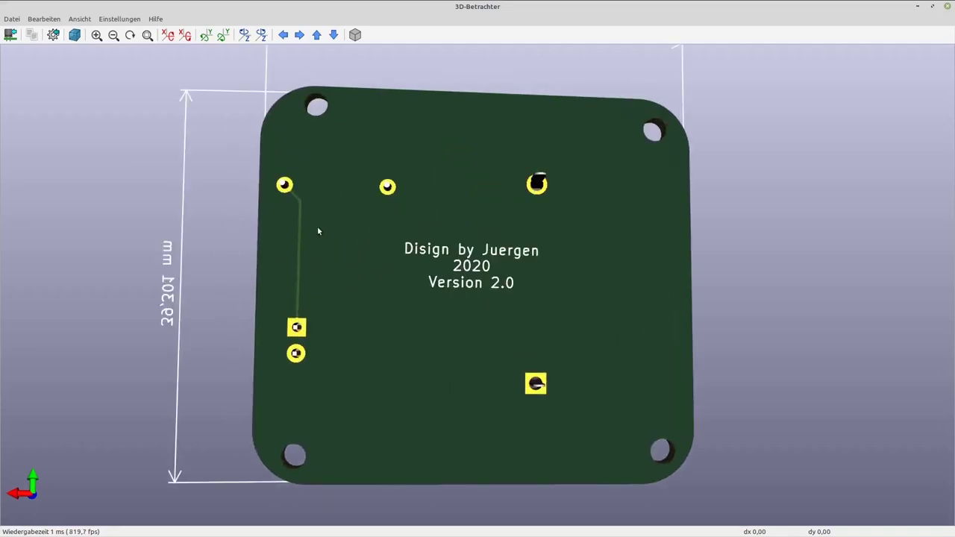
left_click_drag(417, 199, 319, 232)
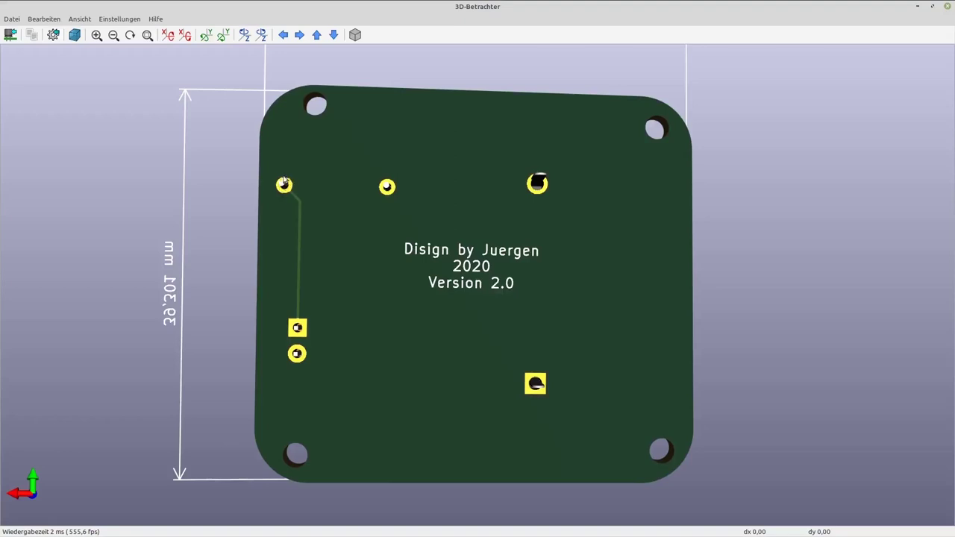
left_click_drag(296, 193, 305, 171)
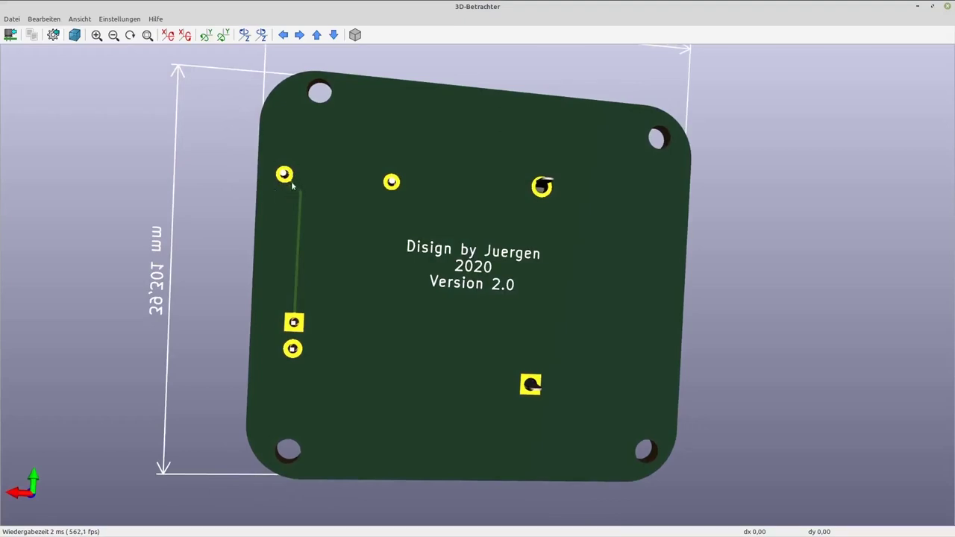
left_click_drag(327, 187, 320, 183)
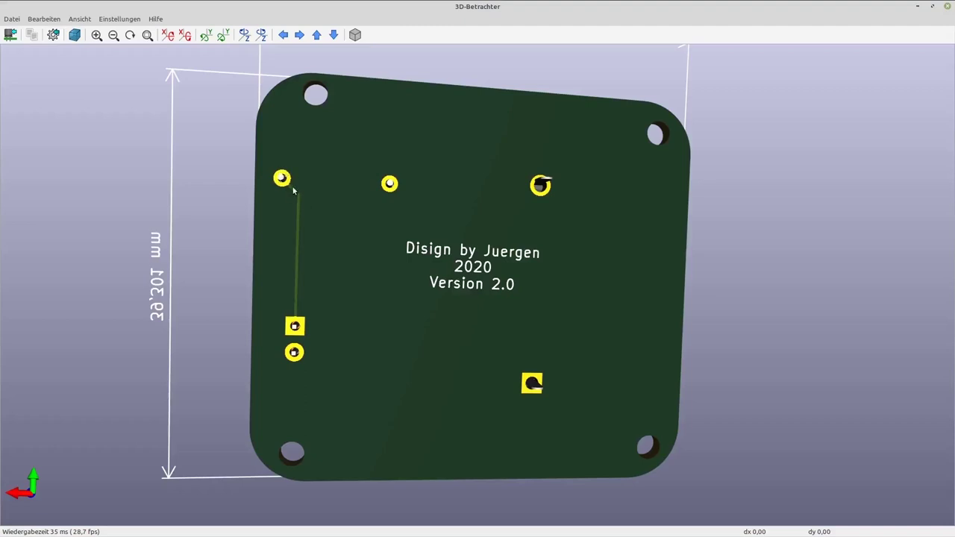
mouse_move(320, 170)
left_mouse_down()
mouse_move(366, 179)
mouse_move(329, 159)
left_mouse_up()
left_click_drag(375, 271, 346, 245)
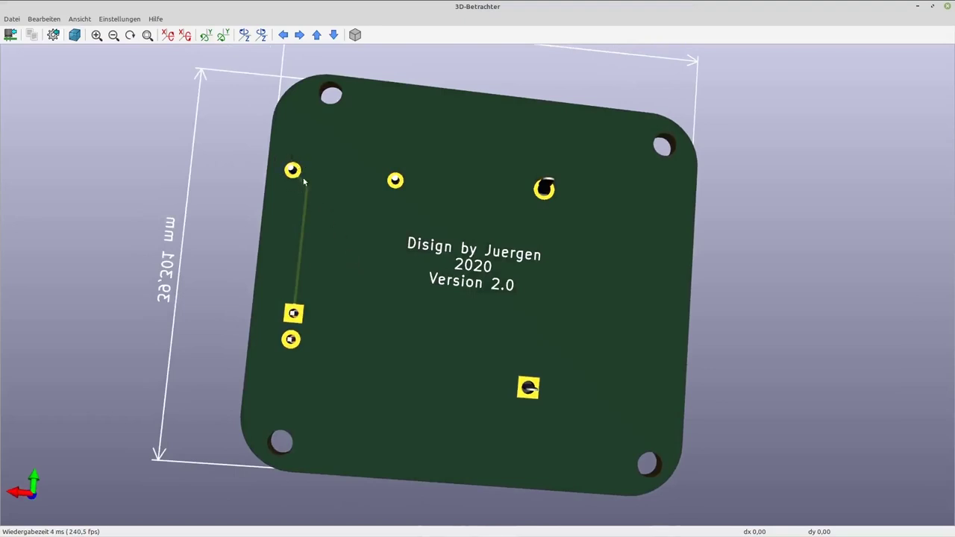
left_click_drag(312, 193, 325, 220)
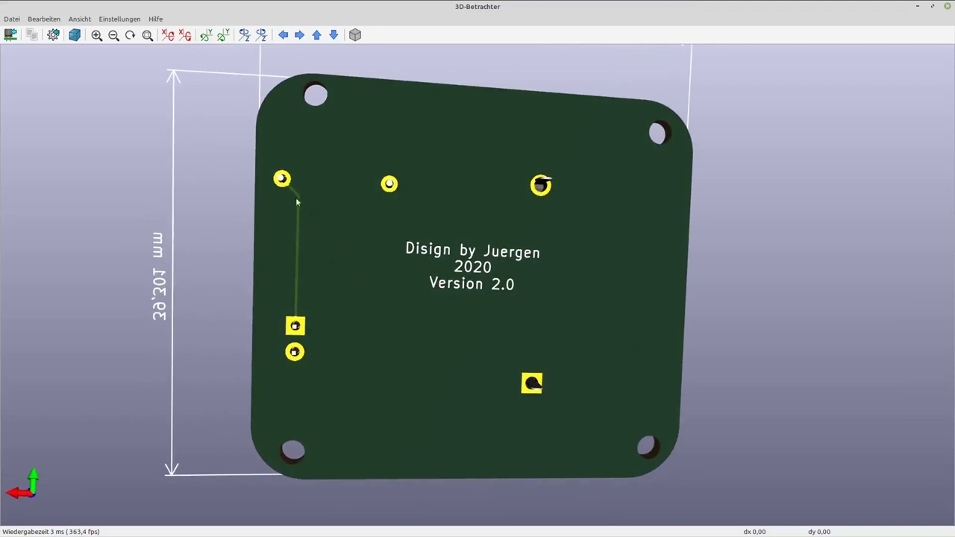
left_click_drag(436, 234, 448, 230)
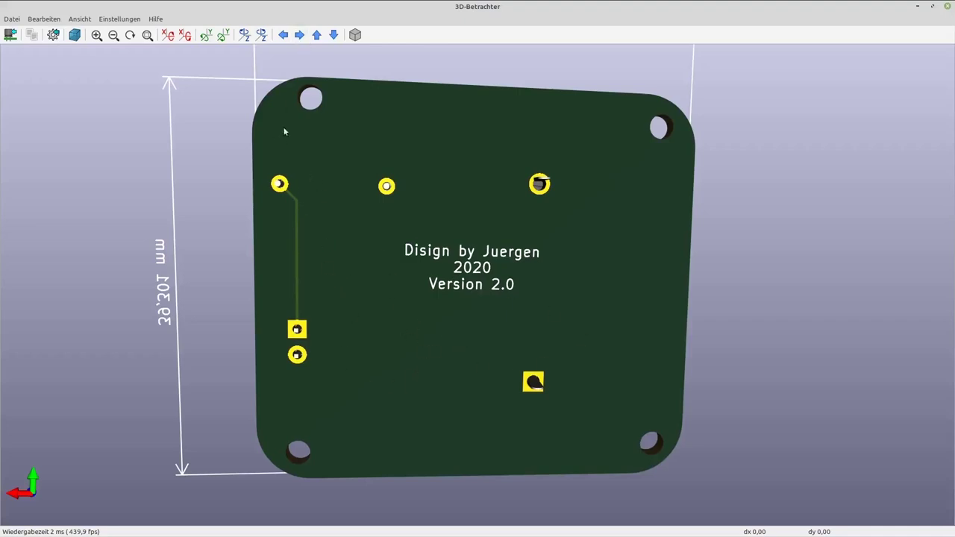
left_click_drag(393, 136, 352, 141)
left_click_drag(279, 140, 257, 138)
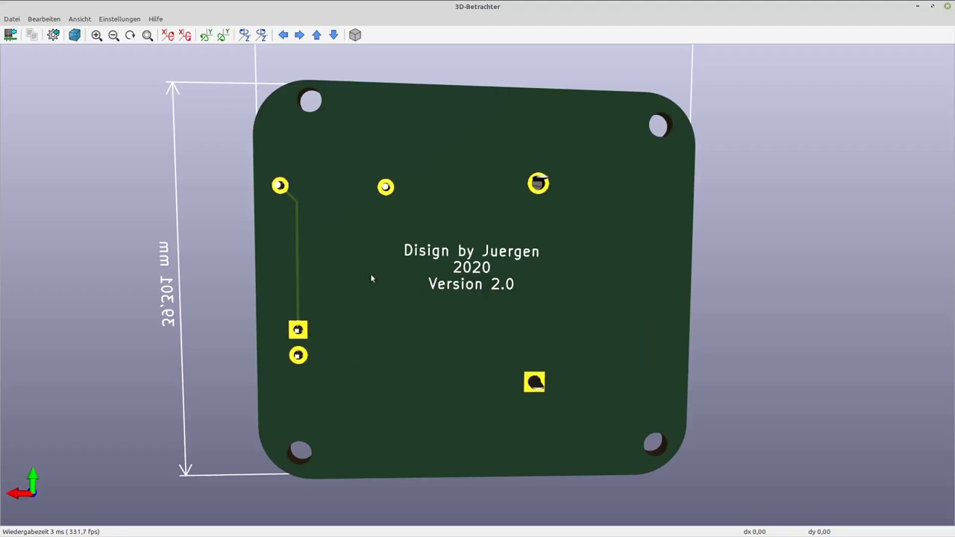
left_click_drag(406, 261, 371, 226)
left_click(947, 6)
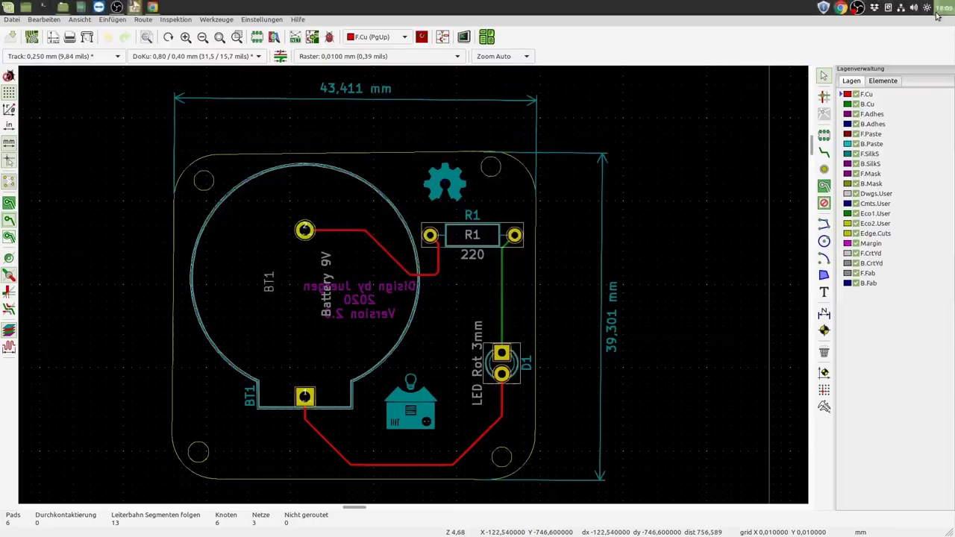
Return to the JLCPCB quote in the browser and review the surface finish, copper weight and material options
left_click(917, 6)
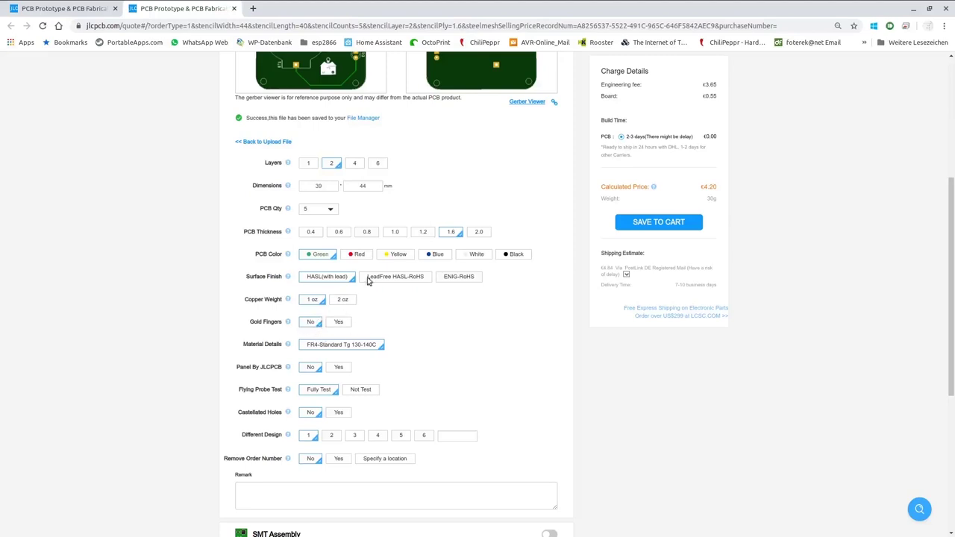
scroll(430, 177, "up", 1)
scroll(402, 368, "down", 1)
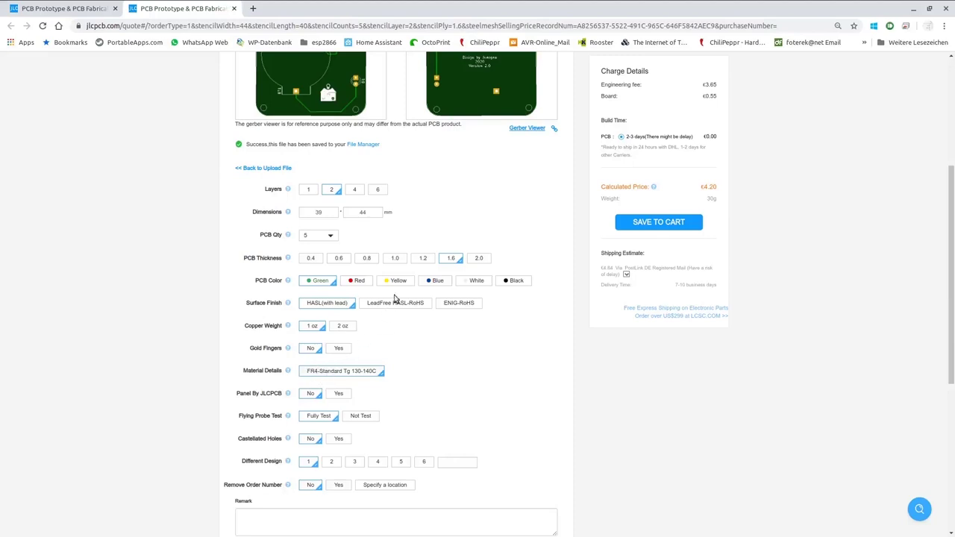
scroll(390, 301, "down", 1)
scroll(306, 201, "up", 3)
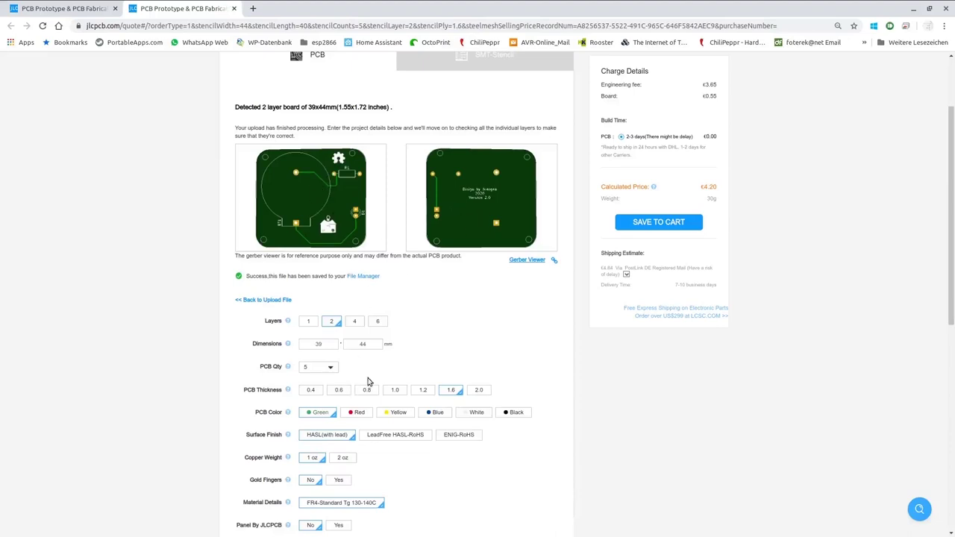
scroll(368, 388, "down", 2)
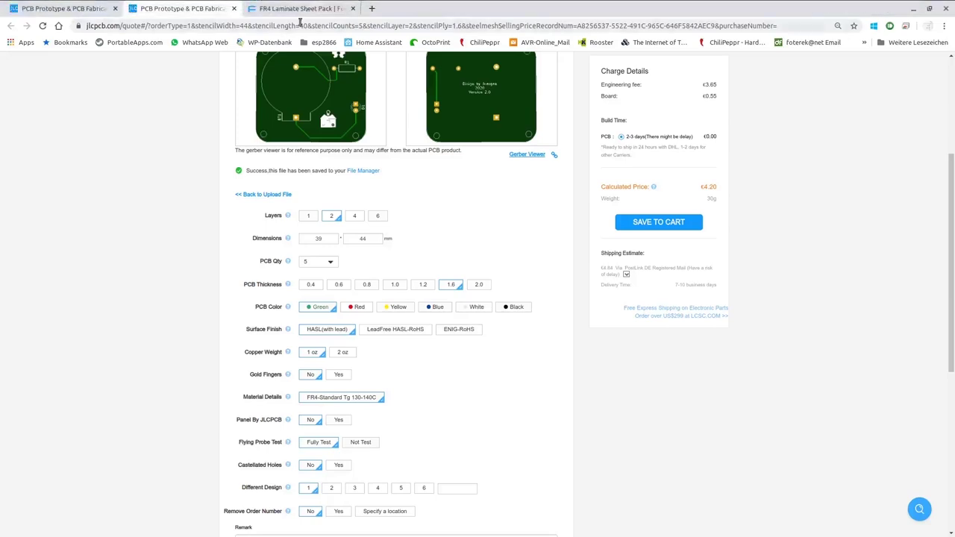
Open the Fortex FR4 Laminate Sheet Pack page and view the base material's picture and description
left_click(303, 11)
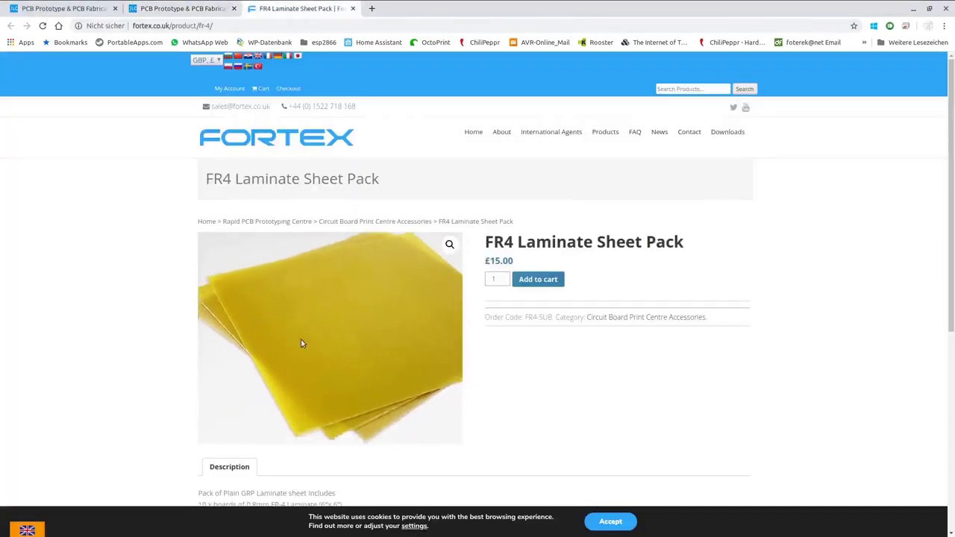
scroll(321, 355, "down", 1)
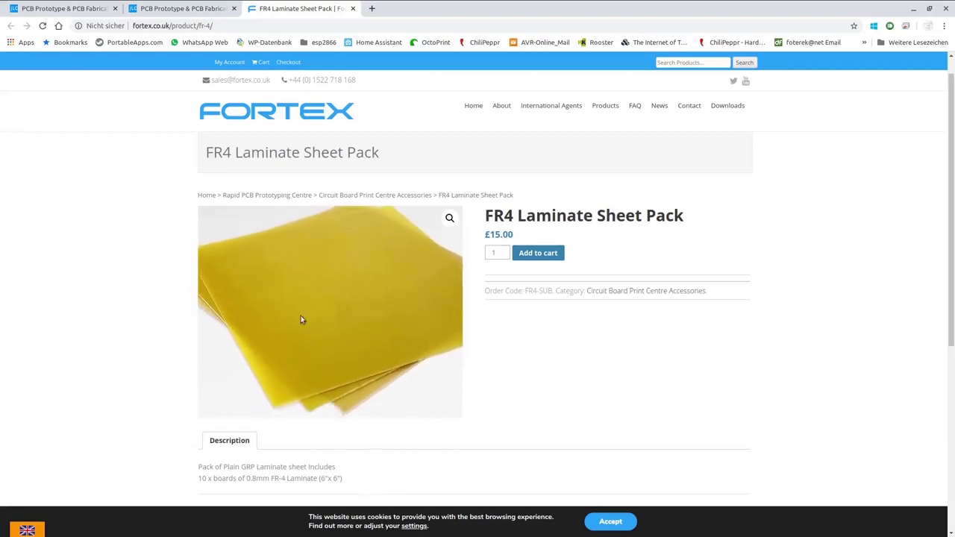
Return to the JLCPCB quote and review the panel, flying probe test, castellated holes, different design and order number options
left_click(185, 8)
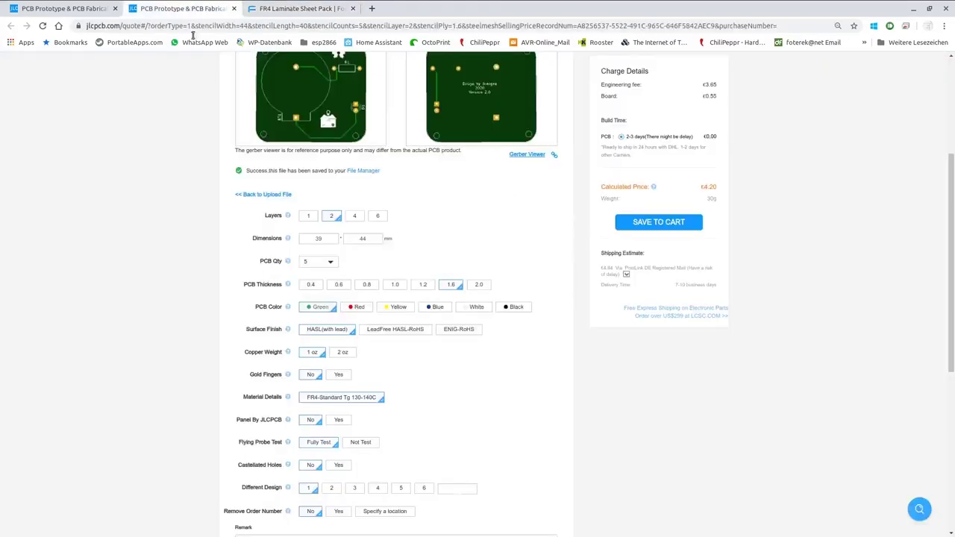
scroll(433, 421, "down", 1)
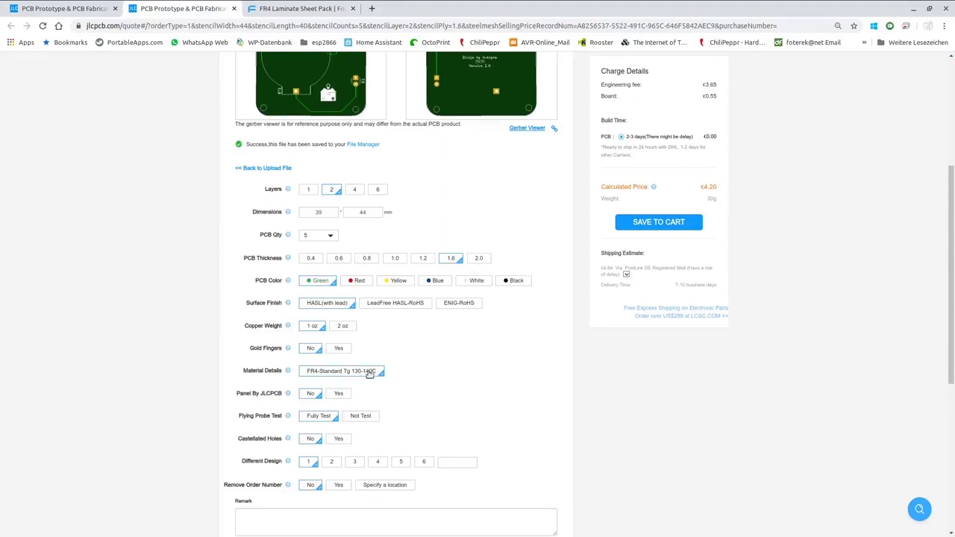
scroll(321, 399, "down", 1)
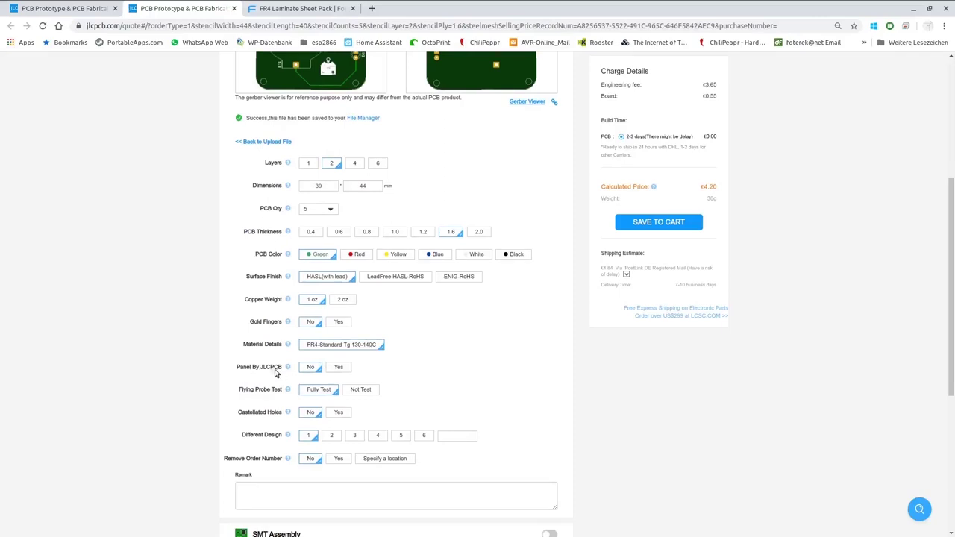
mouse_move(290, 369)
scroll(418, 386, "down", 1)
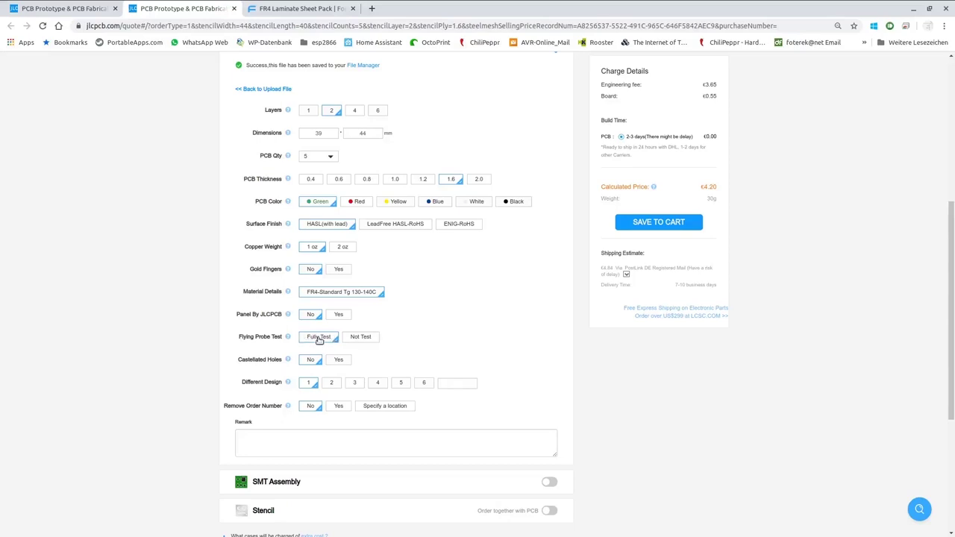
mouse_move(289, 361)
mouse_move(289, 384)
scroll(471, 359, "down", 1)
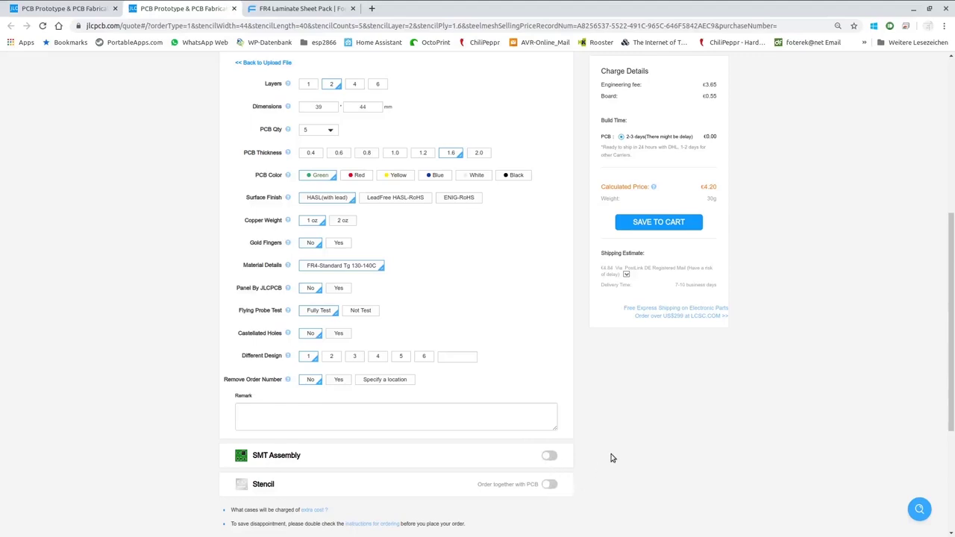
Review the charge details and set the shipping estimate to DHL Express Worldwide
scroll(610, 457, "up", 2)
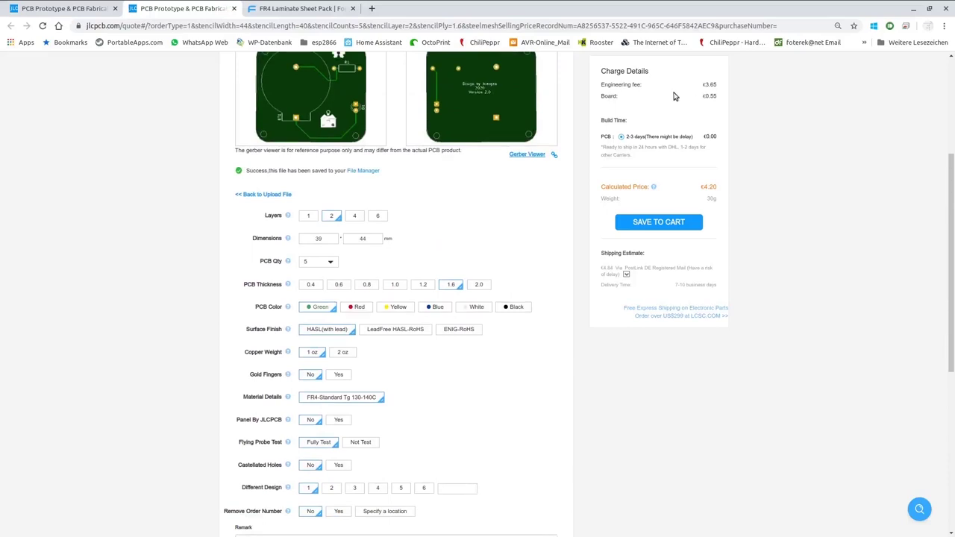
scroll(637, 71, "up", 1)
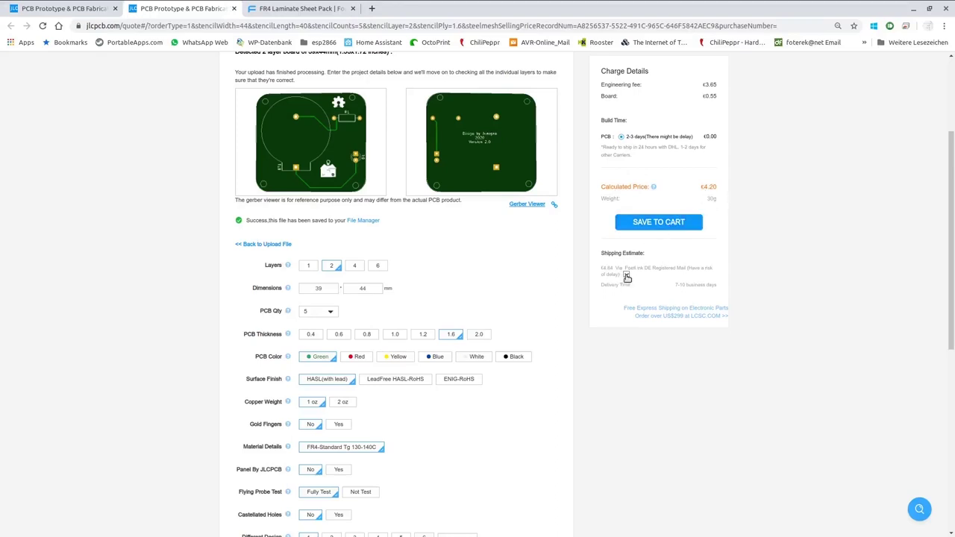
left_click(627, 275)
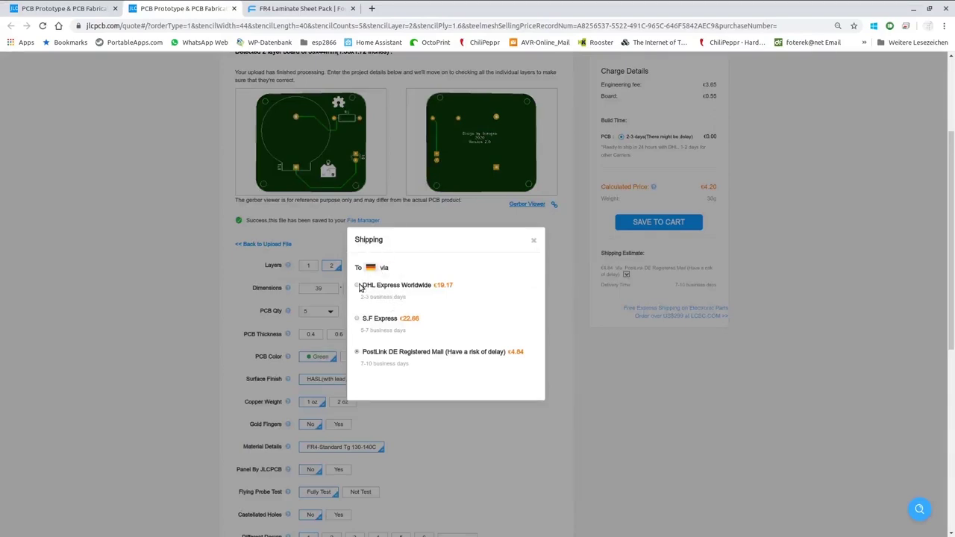
left_click(358, 286)
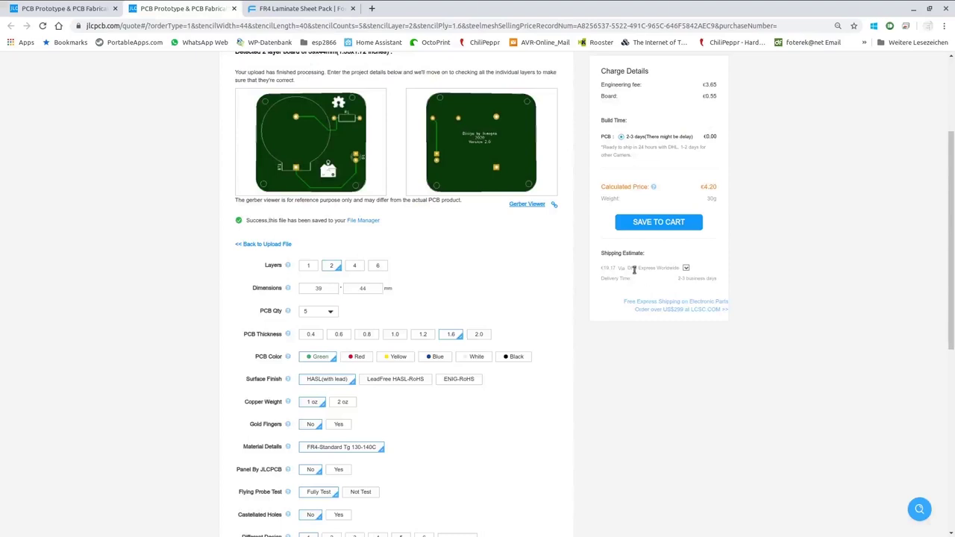
Check the DHL delivery time in the shipping options and choose PostLink DE Registered Mail as the shipping method
left_click(685, 268)
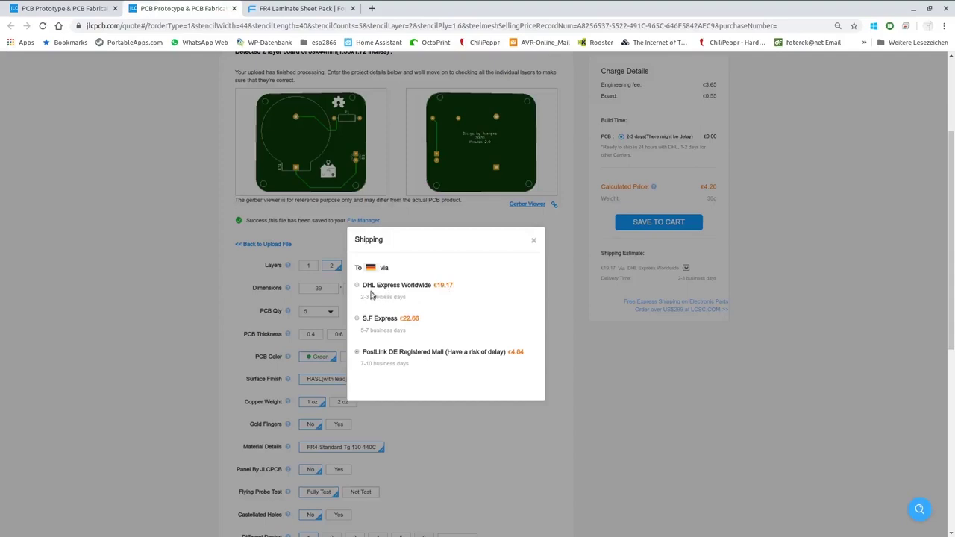
triple_click(370, 296)
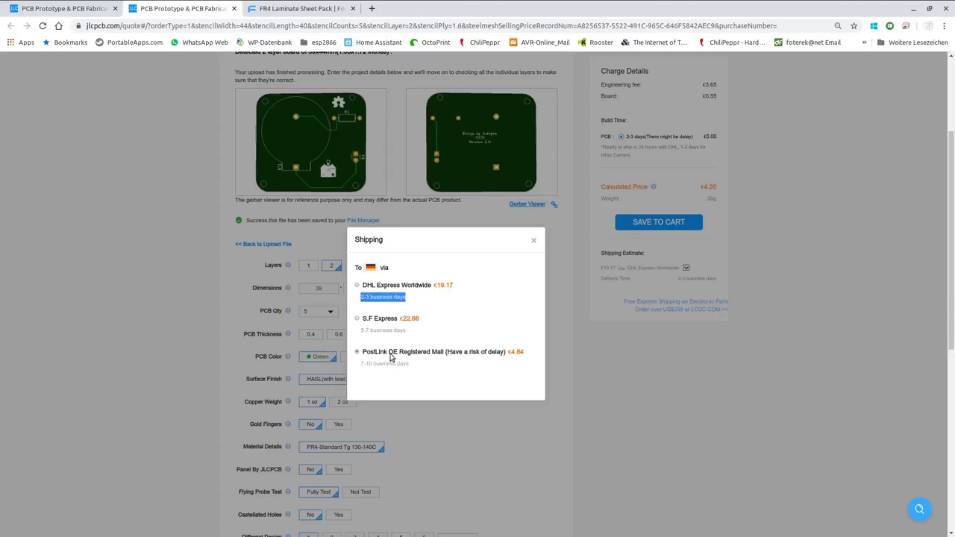
left_click(389, 353)
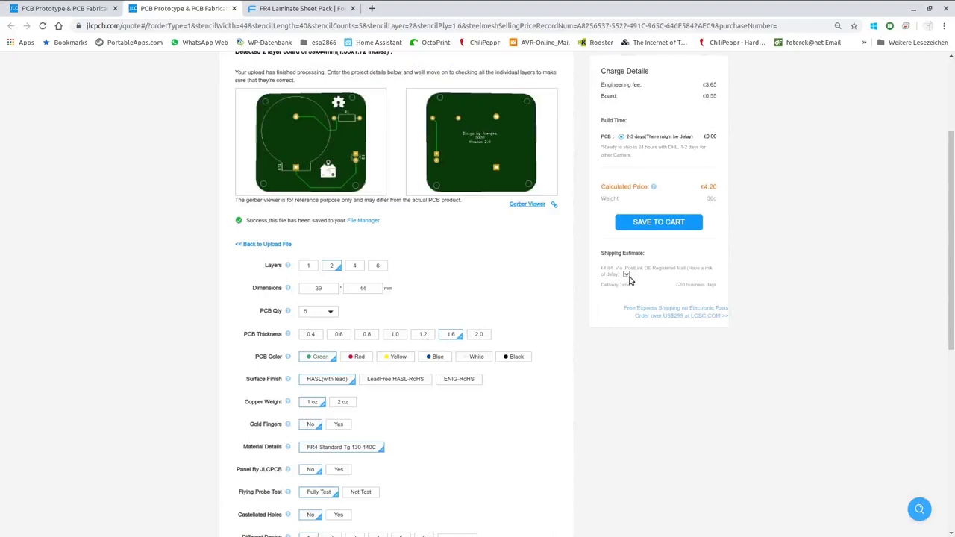
Review the delivery time of PostLink DE Registered Mail in the shipping options, and close them without a change
left_click(627, 276)
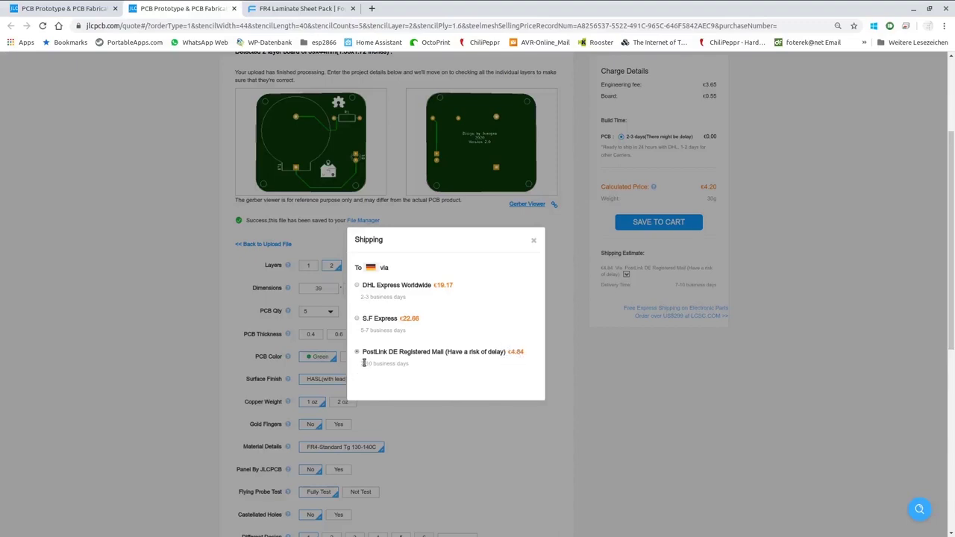
left_click_drag(361, 363, 417, 372)
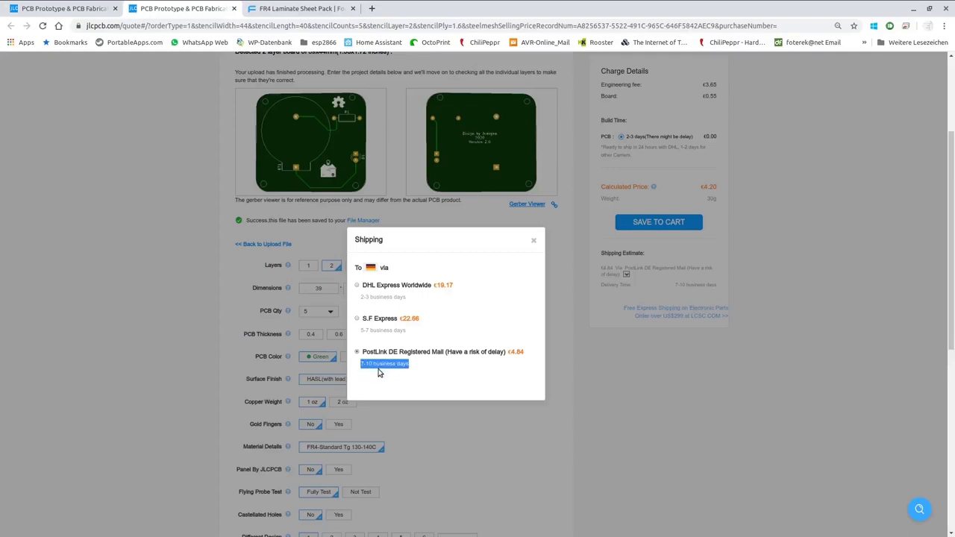
left_click(432, 377)
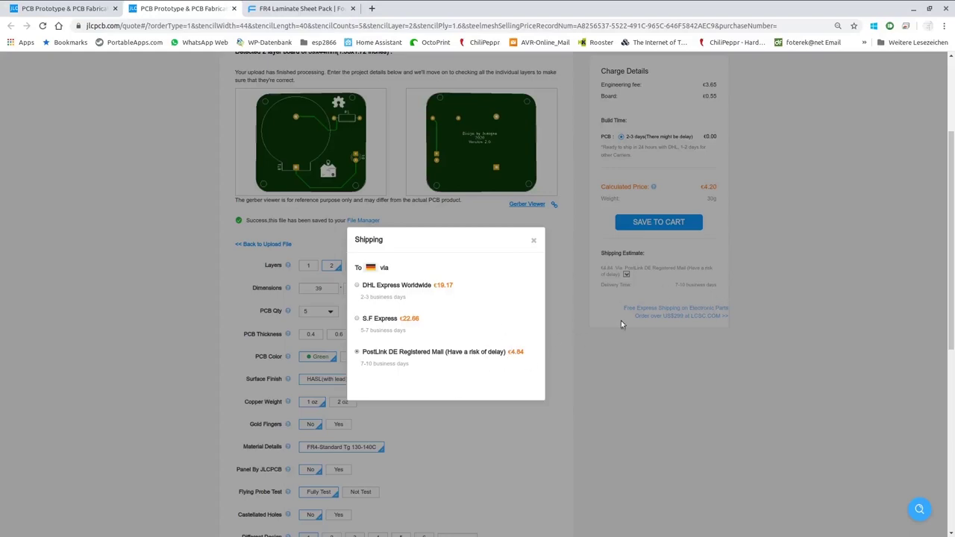
left_click(655, 339)
Save the configured LED board to the shopping cart
scroll(656, 340, "up", 1)
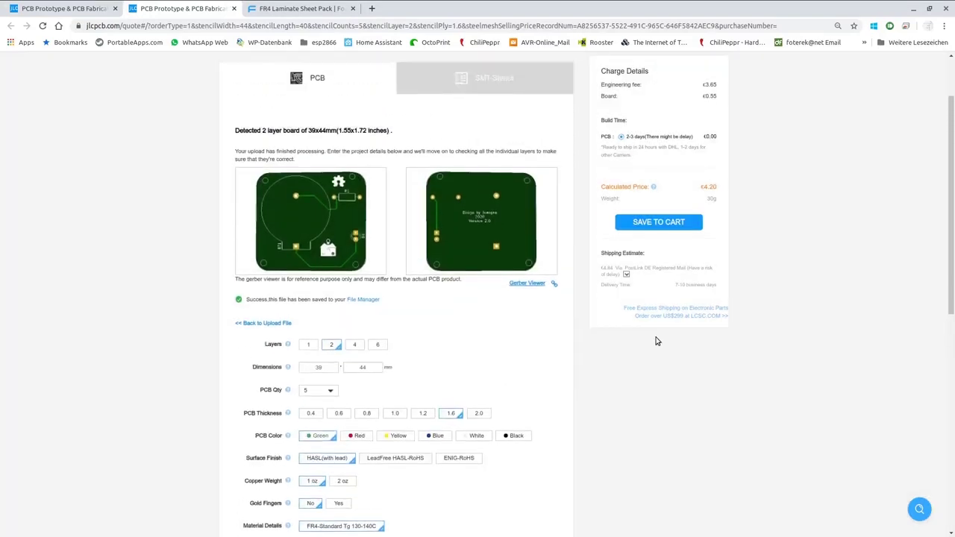
left_click(658, 222)
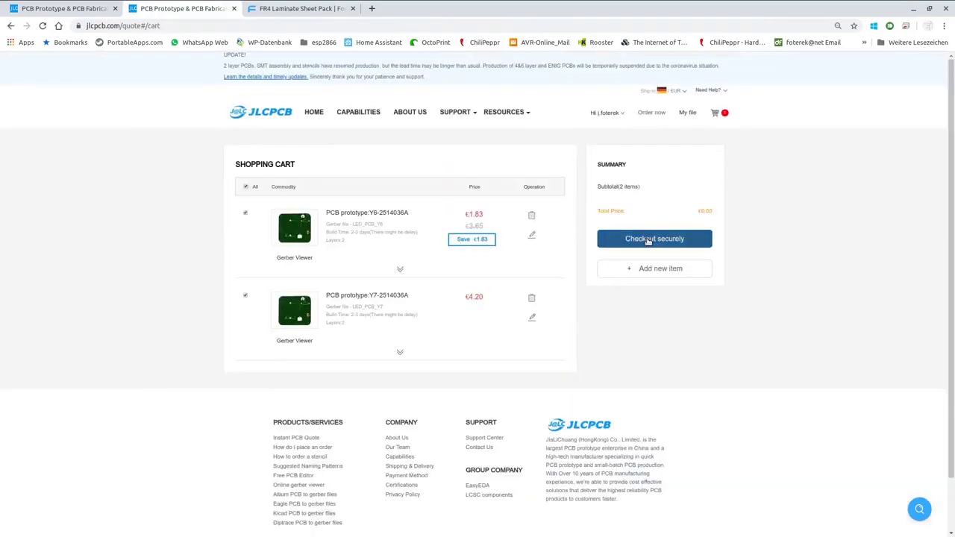
Expand the second cart item to review its board details, check the total price and proceed to secure checkout
mouse_move(301, 237)
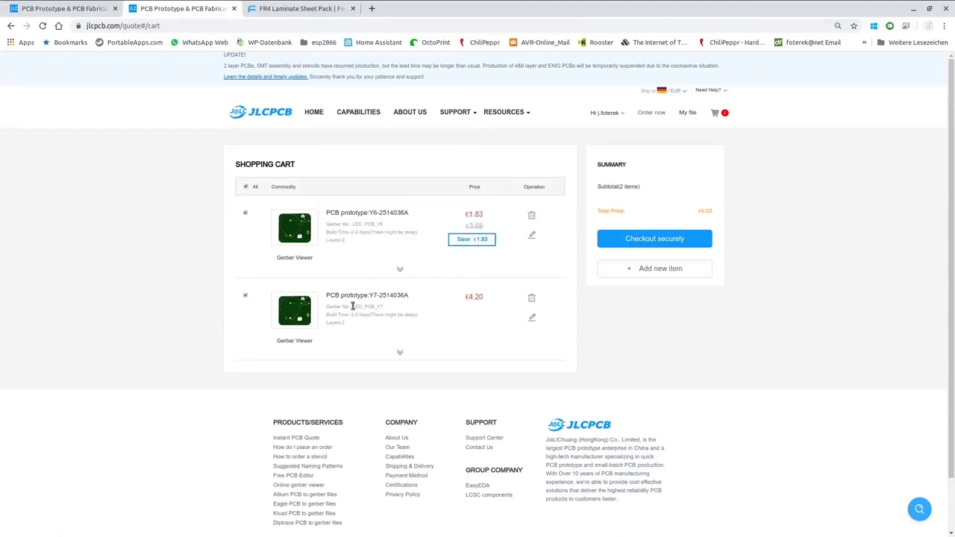
left_click(475, 317)
double_click(705, 210)
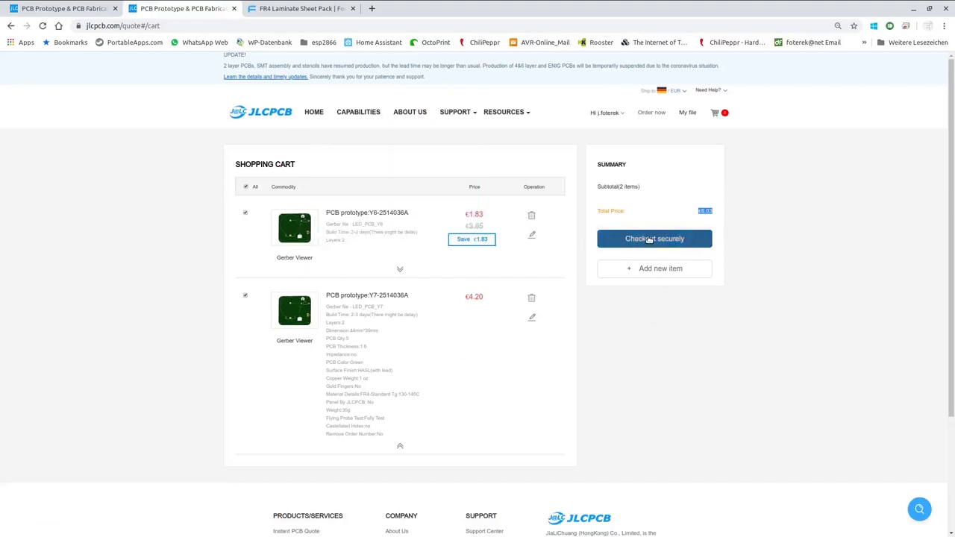
left_click(649, 239)
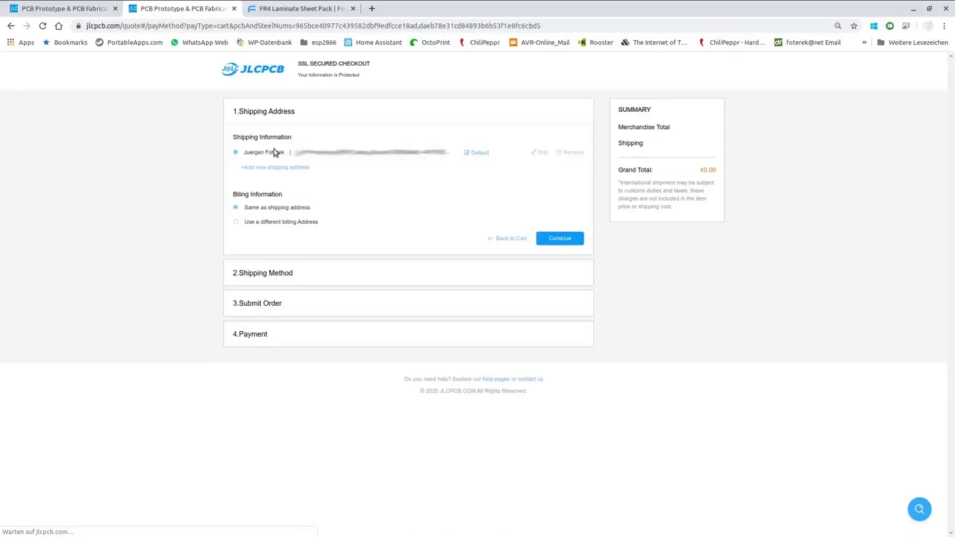
Leave the checkout page and switch back to the Fortex FR4 Laminate Sheet Pack page
left_click(297, 8)
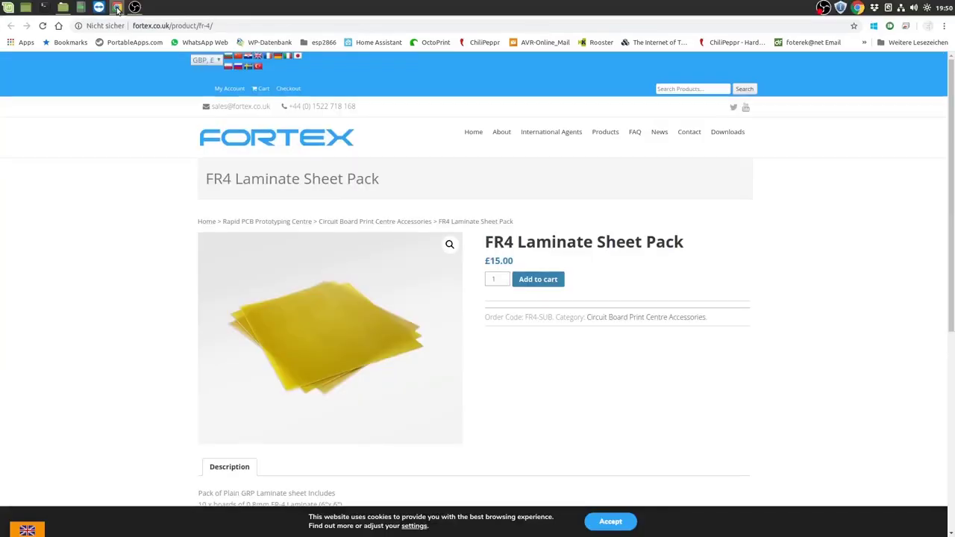